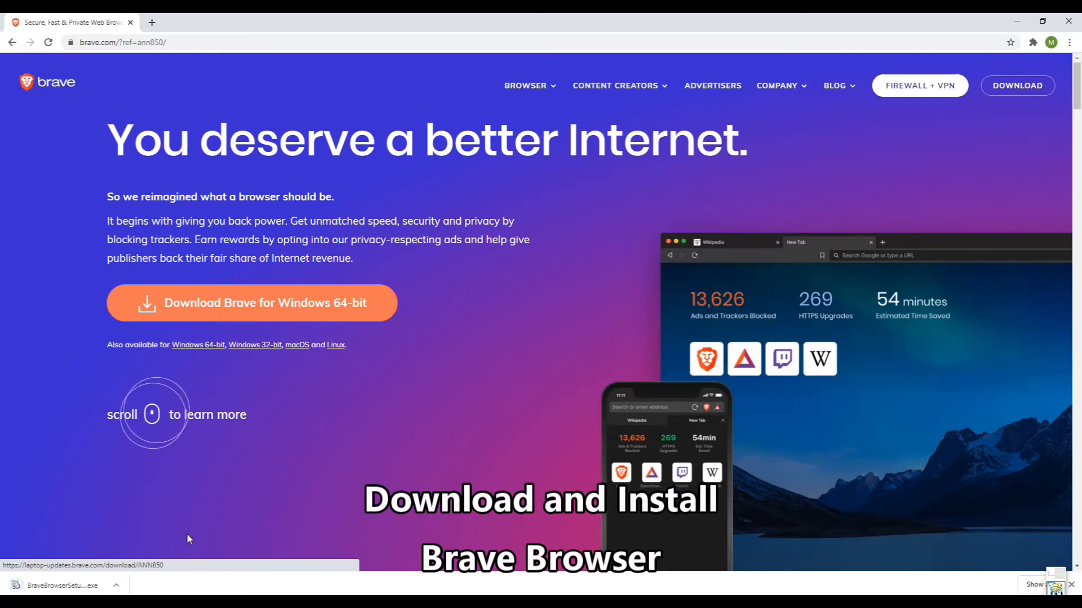
Run the downloaded BraveBrowserSetup.exe installer until it reports installation complete.
{"action": "left_click", "coordinate": [99, 584]}
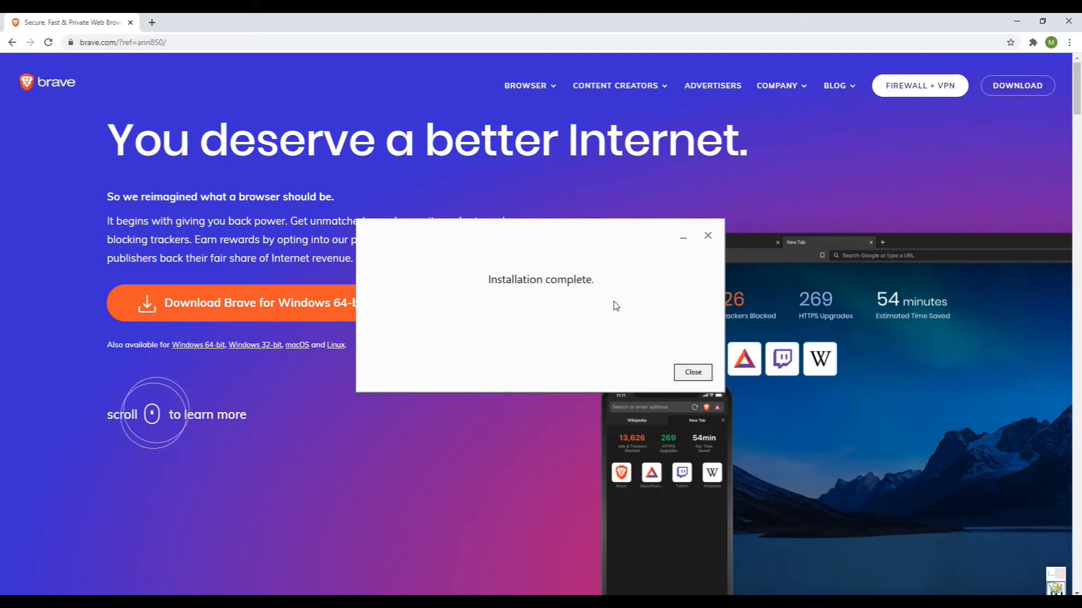
Dismiss the installer message and check the Brave Rewards balance summary in the toolbar.
{"action": "left_click", "coordinate": [692, 374]}
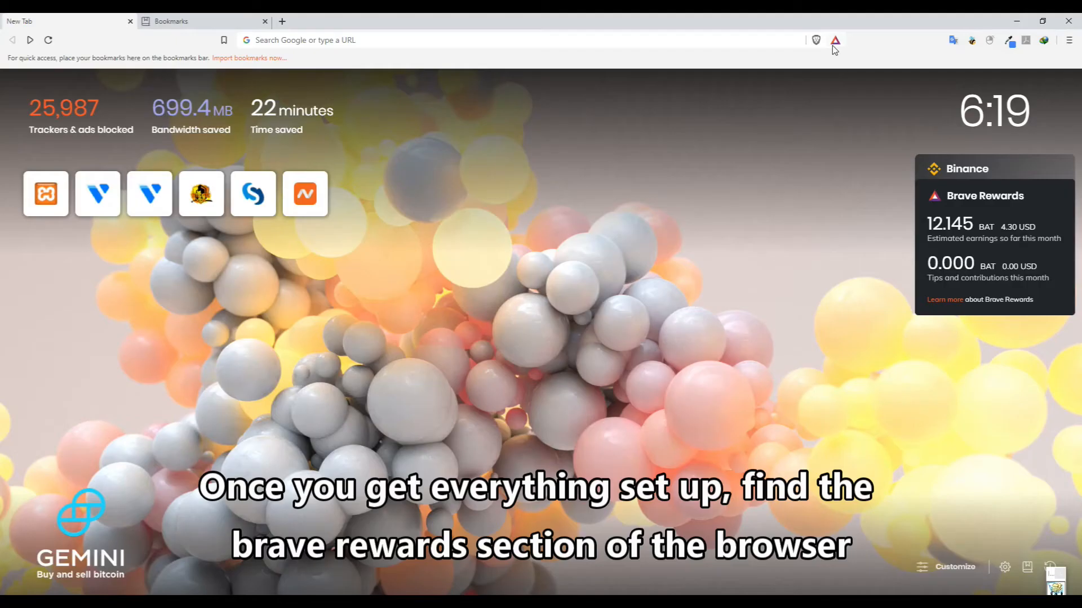
{"action": "left_click", "coordinate": [835, 41]}
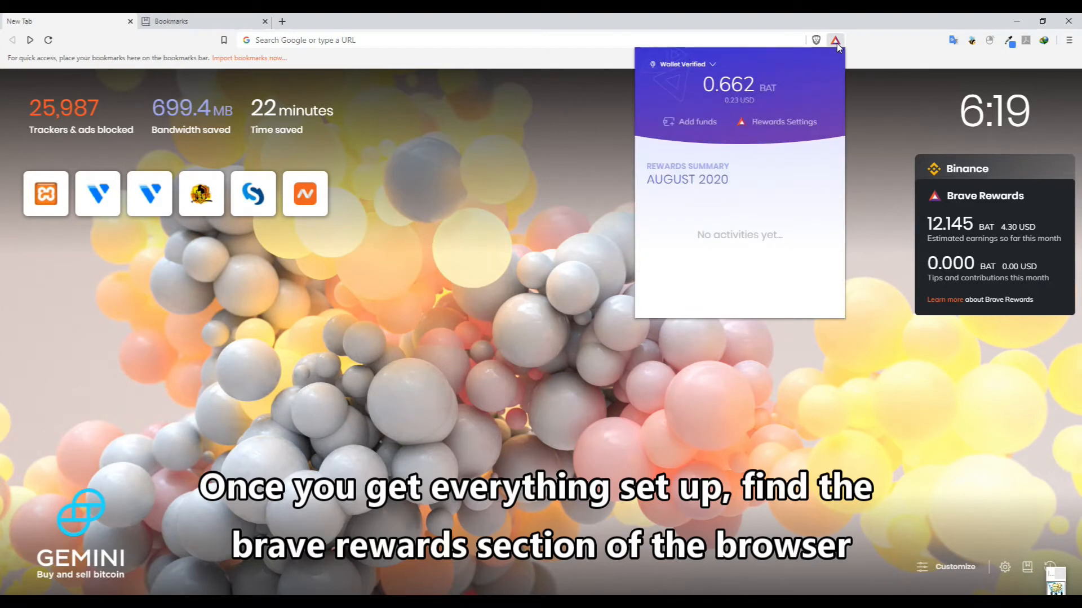
{"action": "left_click", "coordinate": [836, 41]}
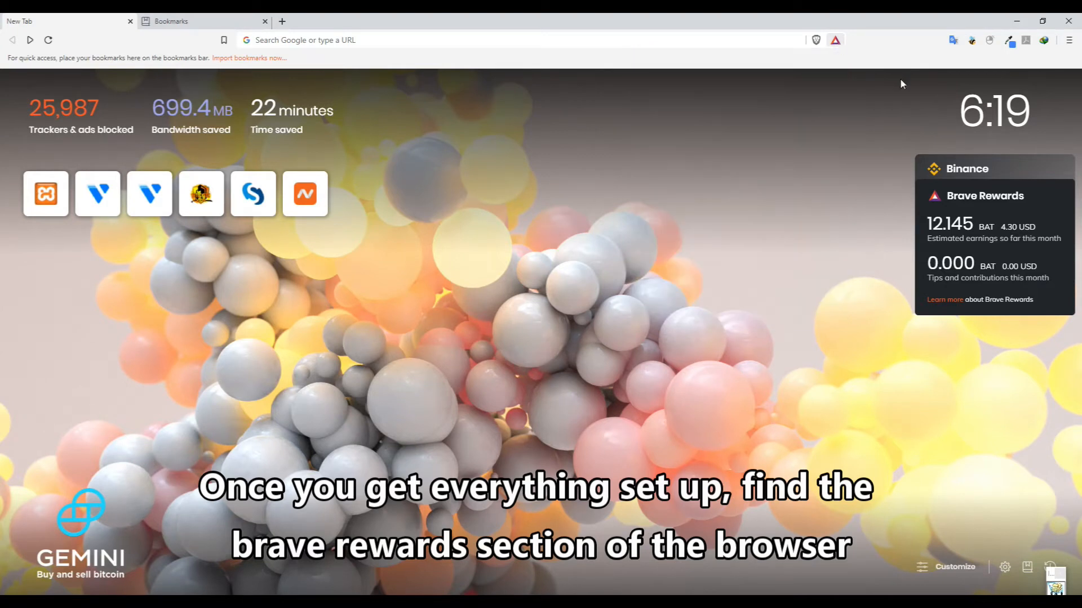
Open the Brave Rewards page from the main menu and toggle Rewards off and back on.
{"action": "left_click", "coordinate": [1068, 42]}
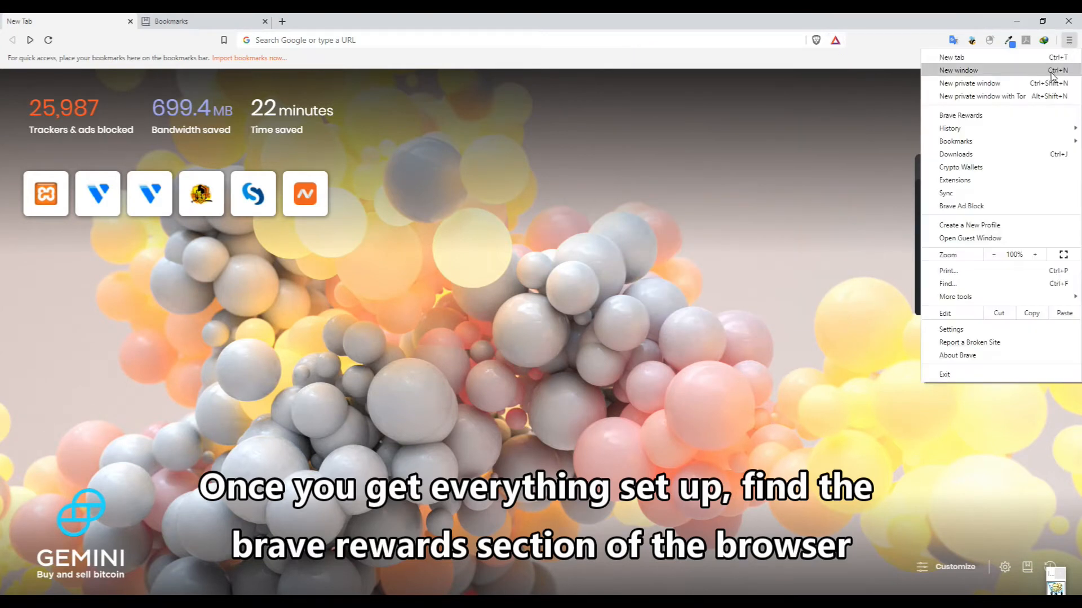
{"action": "left_click", "coordinate": [973, 116]}
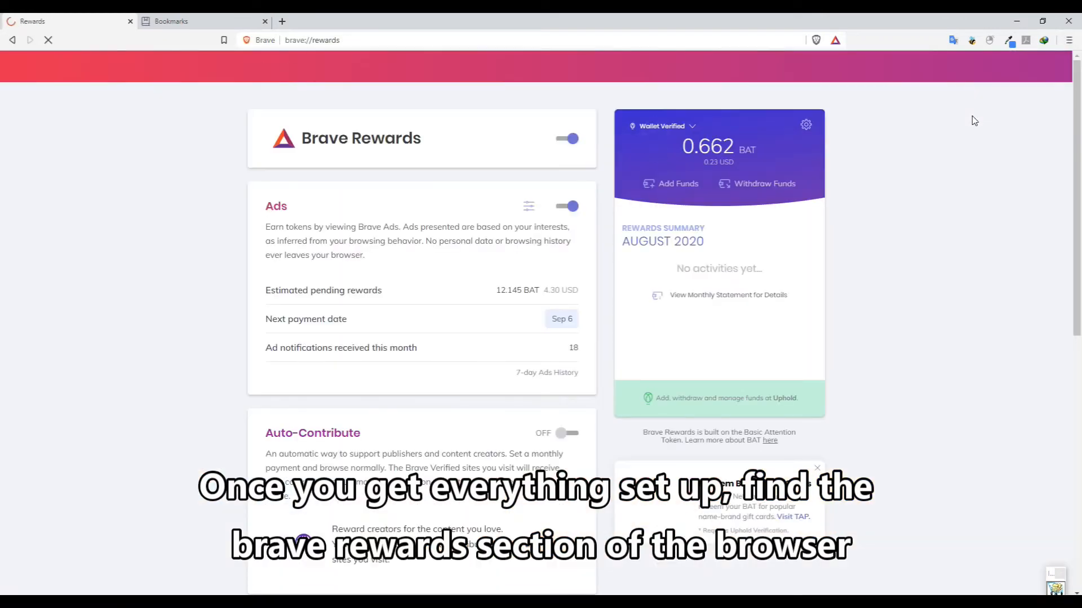
{"action": "left_click", "coordinate": [567, 139]}
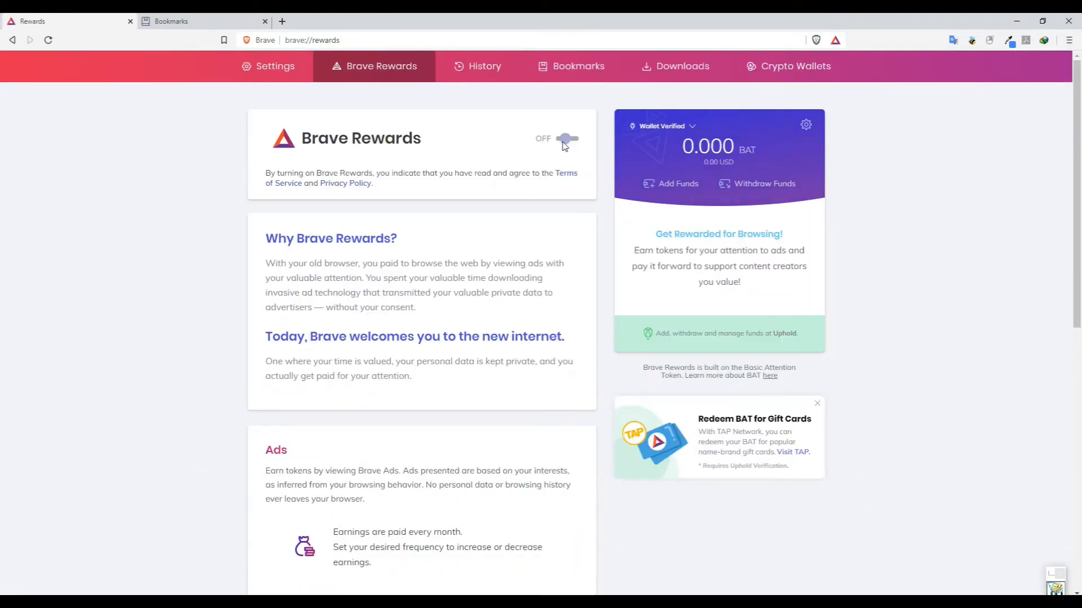
{"action": "left_click", "coordinate": [566, 139]}
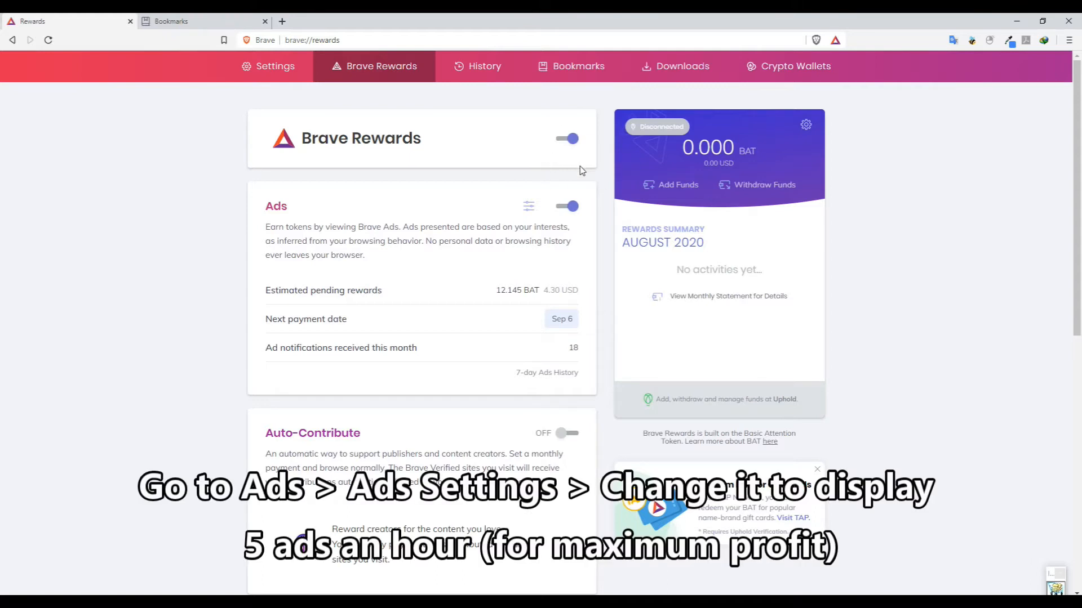
Set the Brave Ads maximum to 5 ads per hour.
{"action": "left_click", "coordinate": [528, 209]}
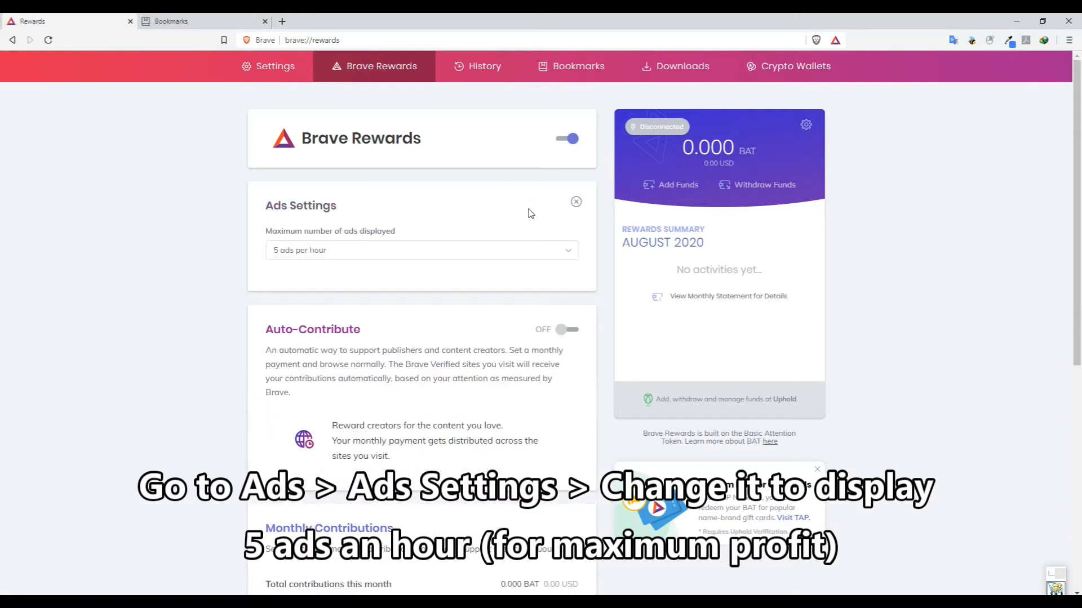
{"action": "left_click", "coordinate": [505, 251]}
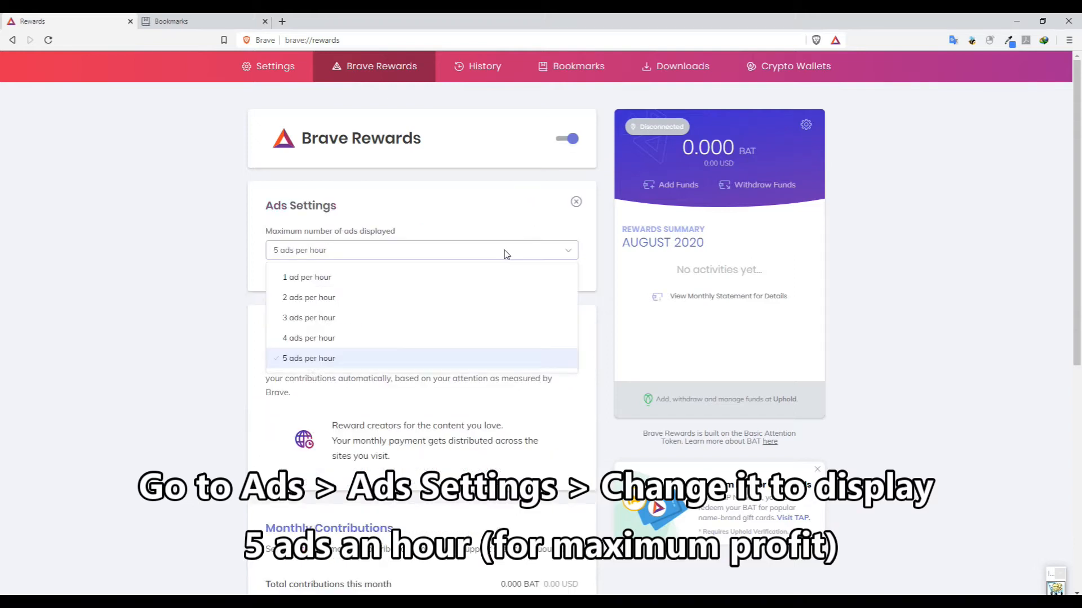
{"action": "left_click", "coordinate": [323, 360]}
Turn Auto-Contribute off.
{"action": "scroll", "coordinate": [488, 298], "scroll_direction": "down", "scroll_amount": 4}
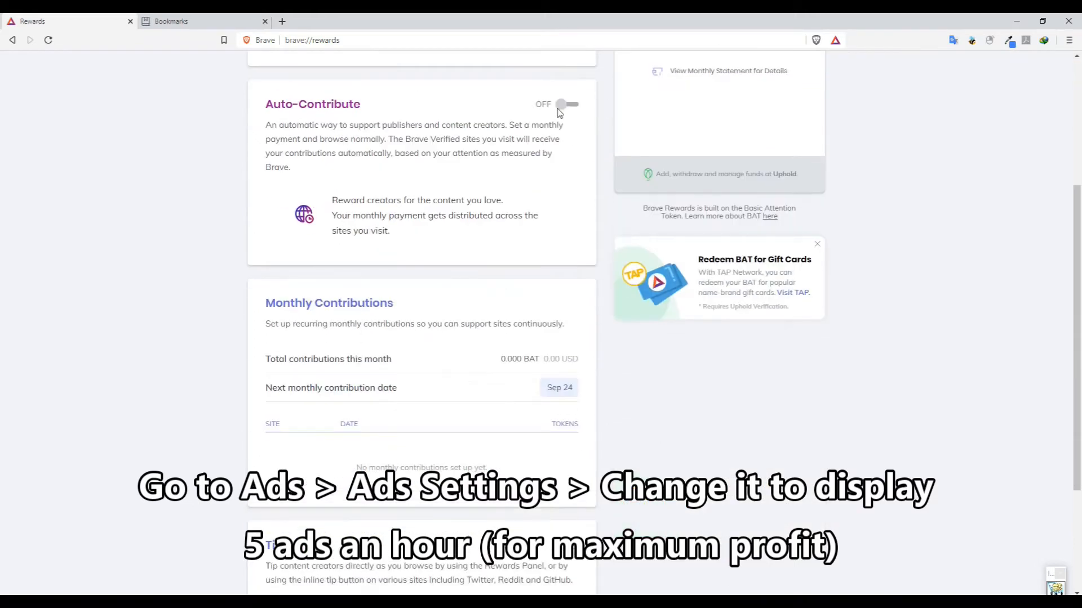
{"action": "scroll", "coordinate": [560, 103], "scroll_direction": "up", "scroll_amount": 2}
{"action": "left_click", "coordinate": [566, 217]}
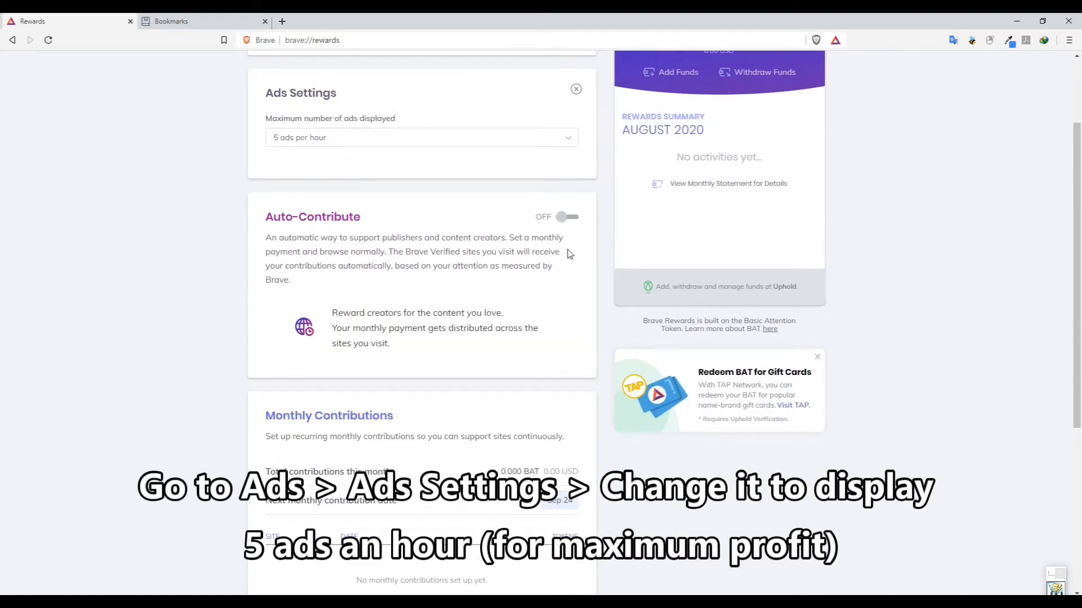
{"action": "scroll", "coordinate": [568, 247], "scroll_direction": "down", "scroll_amount": 7}
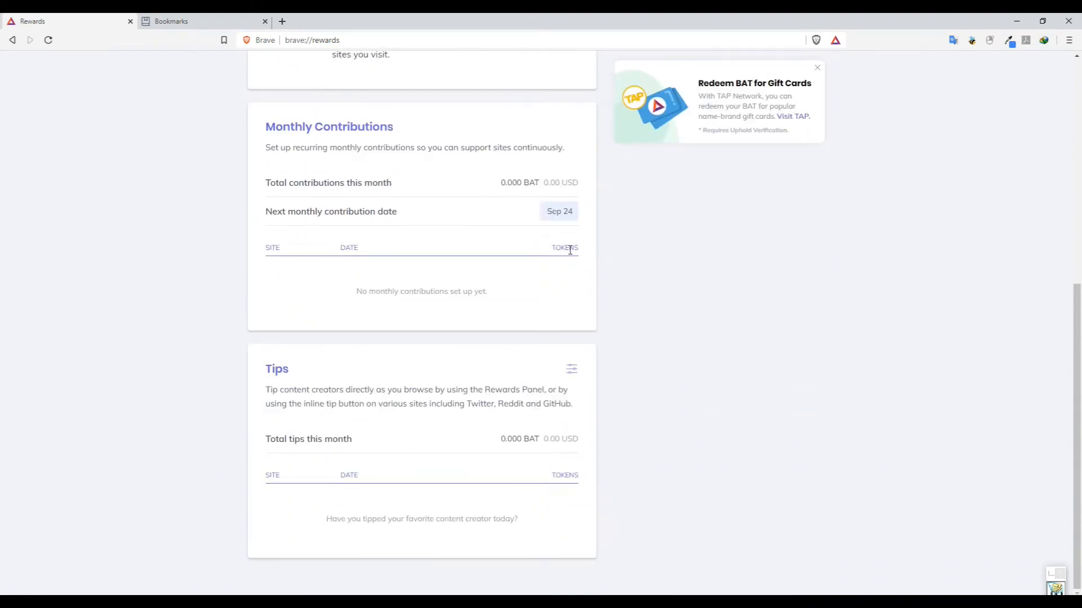
{"action": "scroll", "coordinate": [591, 325], "scroll_direction": "up", "scroll_amount": 7}
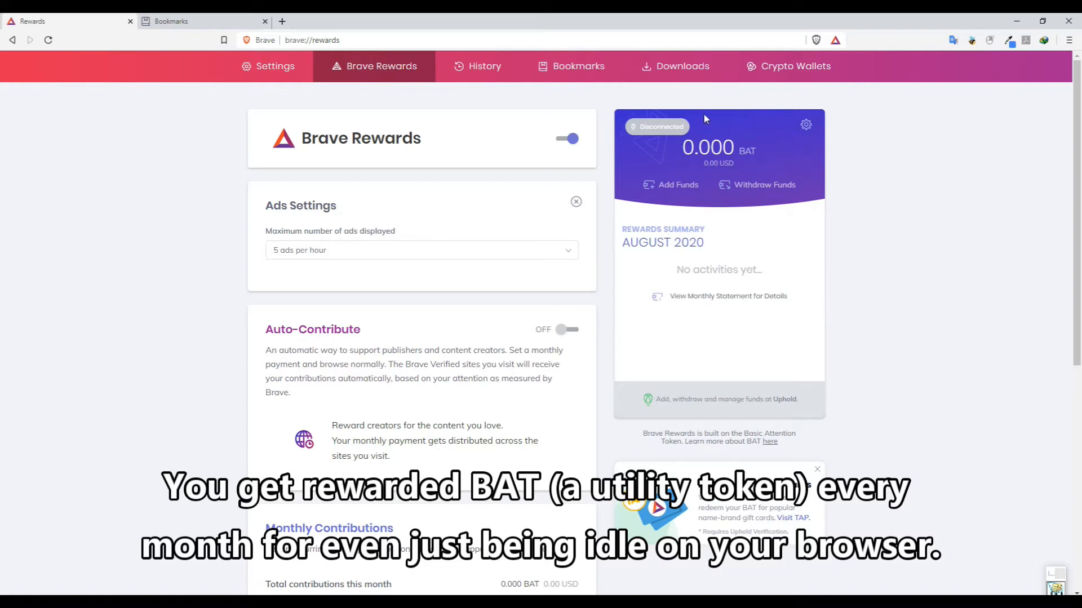
Review the Verifying wallet notice stating the minimum 25 BAT requirement.
{"action": "left_click", "coordinate": [662, 129]}
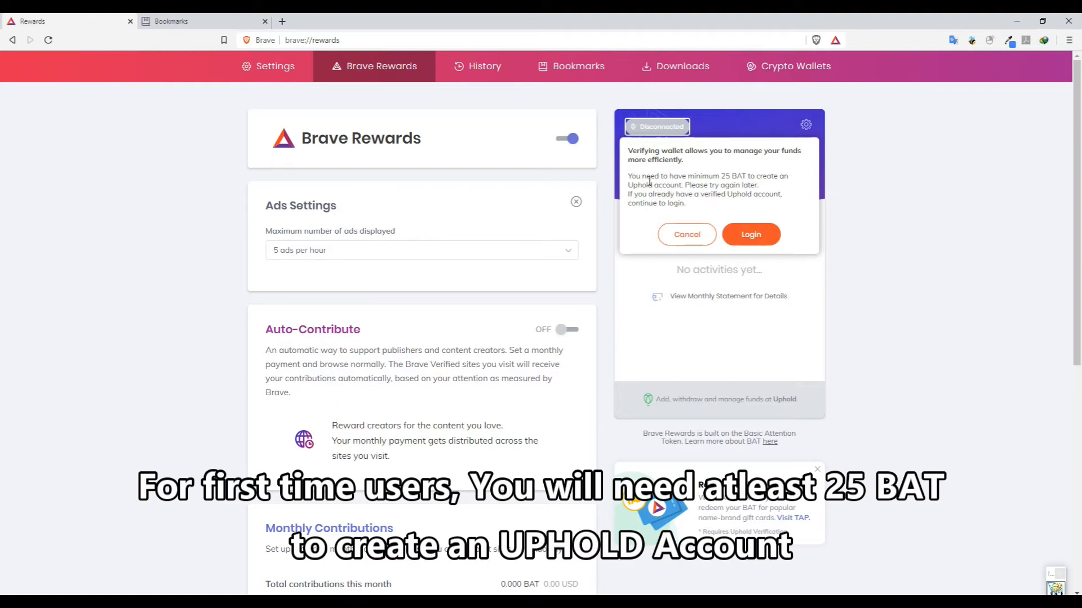
{"action": "left_click_drag", "start_coordinate": [629, 178], "coordinate": [796, 206]}
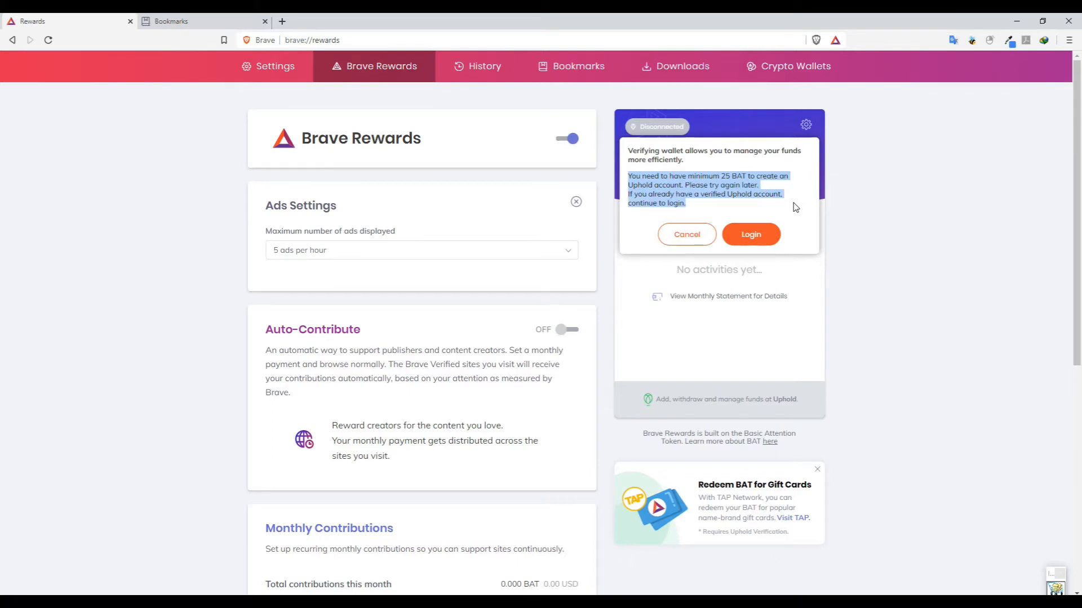
{"action": "left_click", "coordinate": [755, 242]}
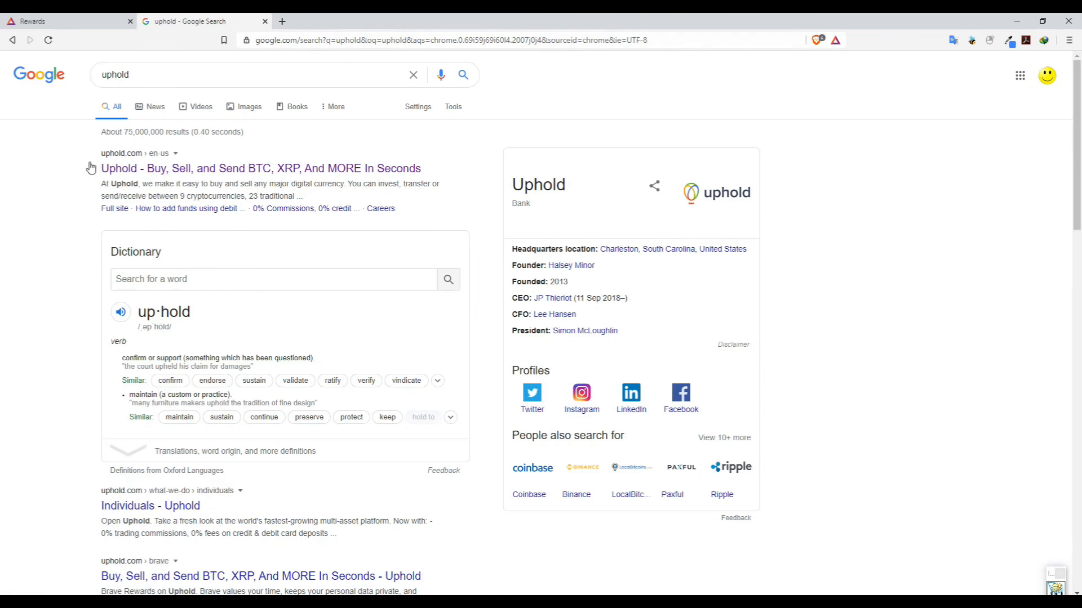
Open the Uphold homepage from the Google results and go to the account dashboard.
{"action": "left_click", "coordinate": [117, 169]}
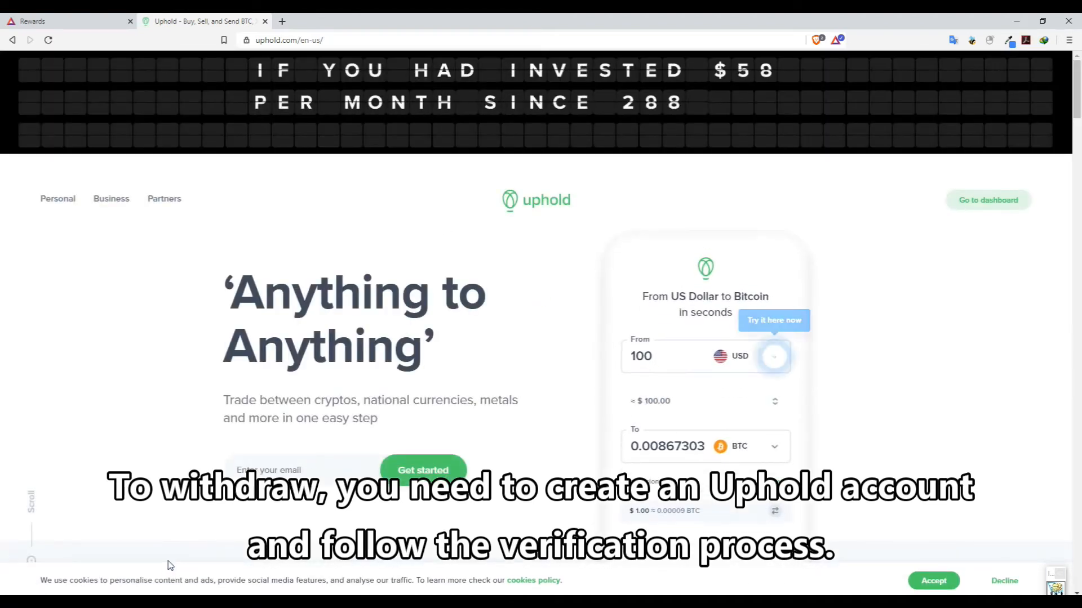
{"action": "scroll", "coordinate": [913, 304], "scroll_direction": "down", "scroll_amount": 4}
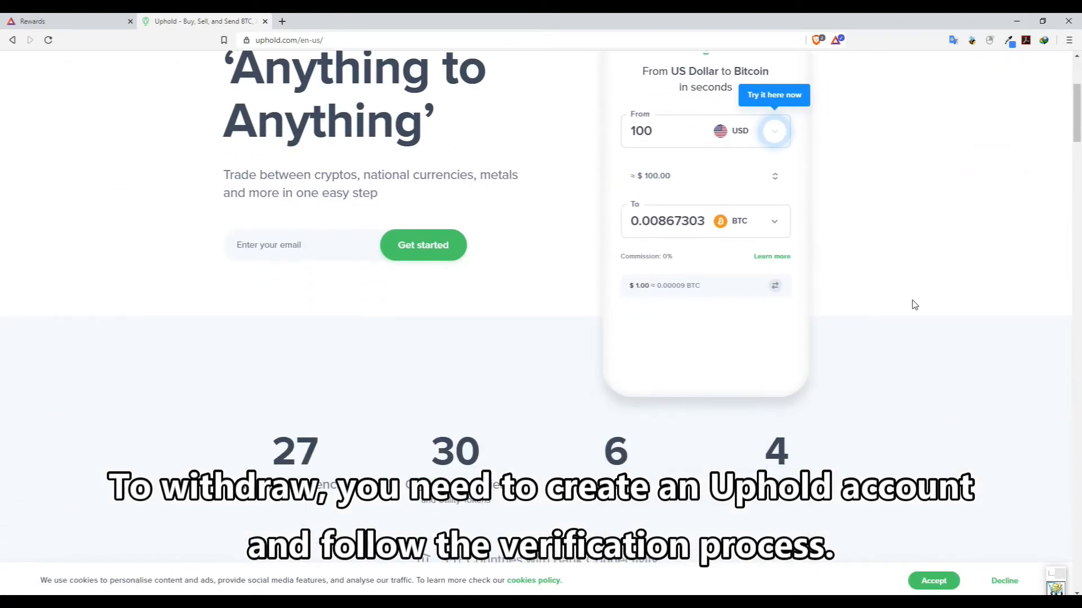
{"action": "scroll", "coordinate": [913, 305], "scroll_direction": "up", "scroll_amount": 3}
{"action": "scroll", "coordinate": [912, 304], "scroll_direction": "down", "scroll_amount": 7}
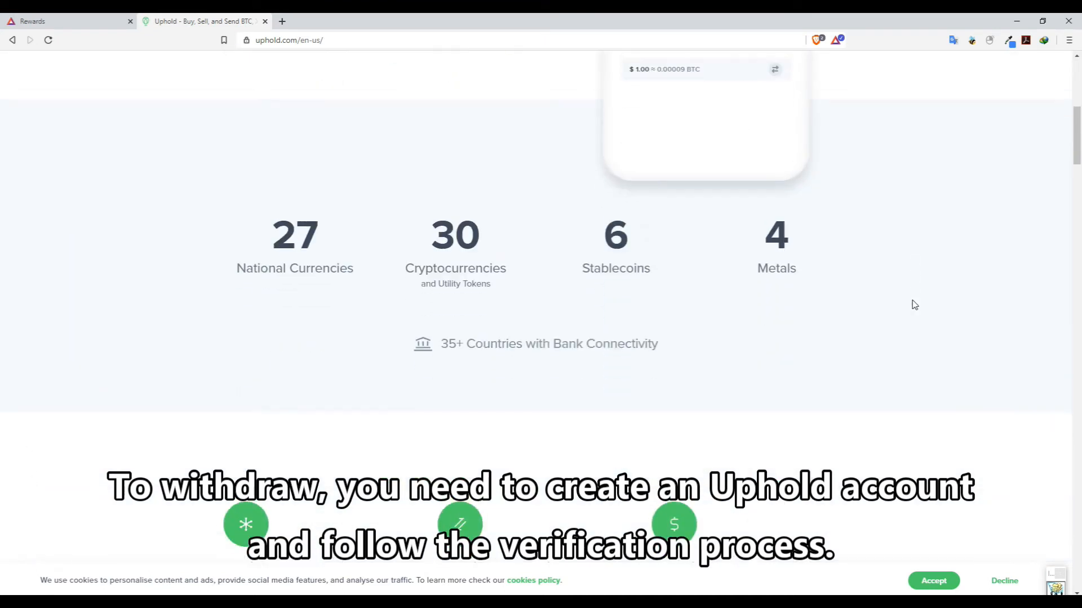
{"action": "scroll", "coordinate": [915, 305], "scroll_direction": "up", "scroll_amount": 10}
{"action": "left_click", "coordinate": [994, 202]}
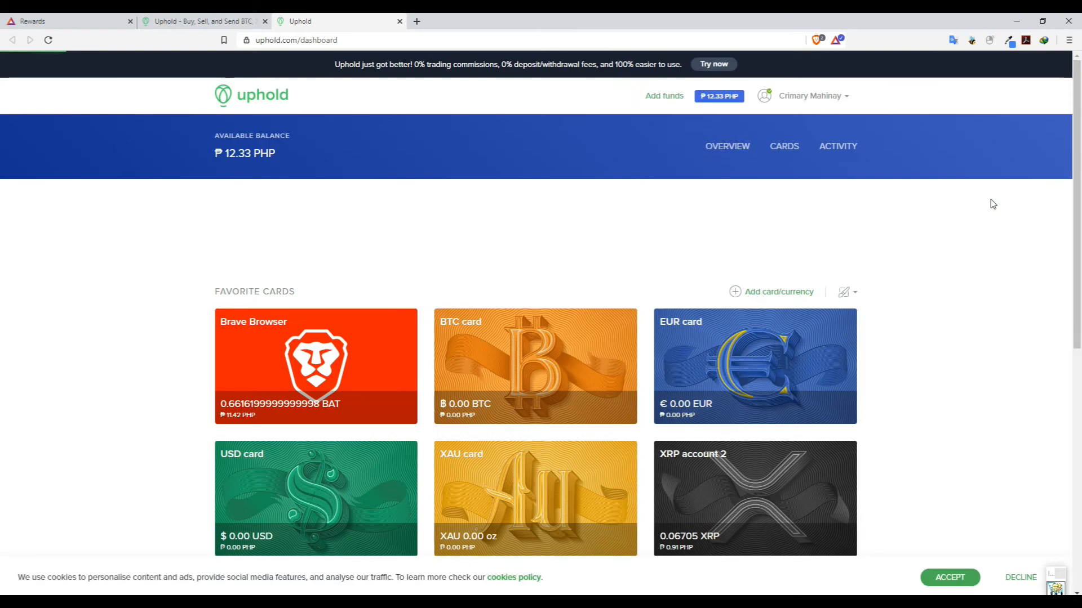
Log out of the existing Uphold account and start creating a new account.
{"action": "left_click", "coordinate": [837, 102]}
{"action": "left_click", "coordinate": [820, 186]}
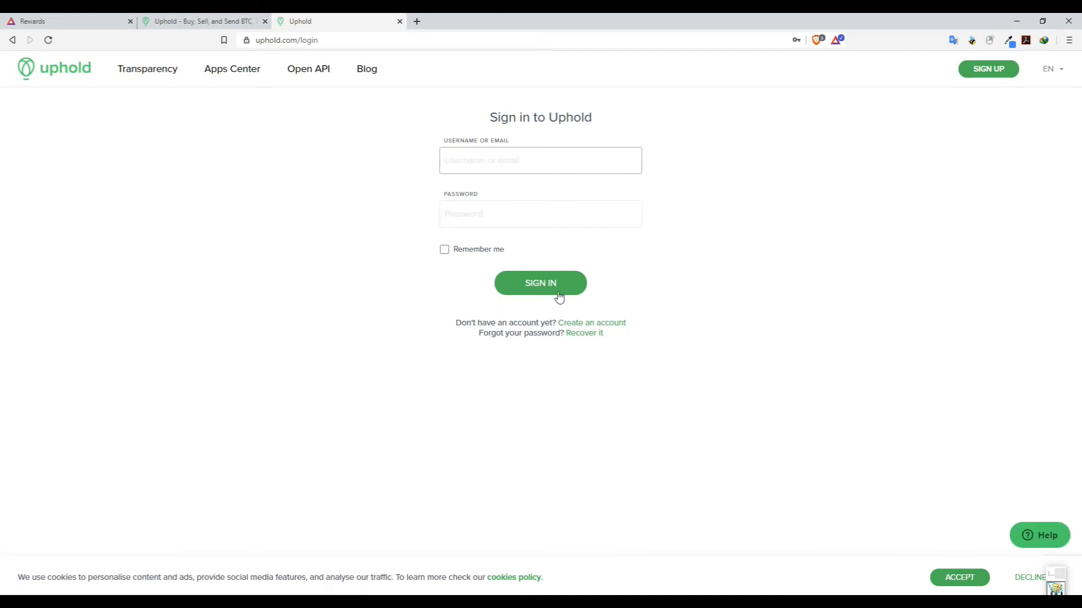
{"action": "left_click", "coordinate": [553, 290]}
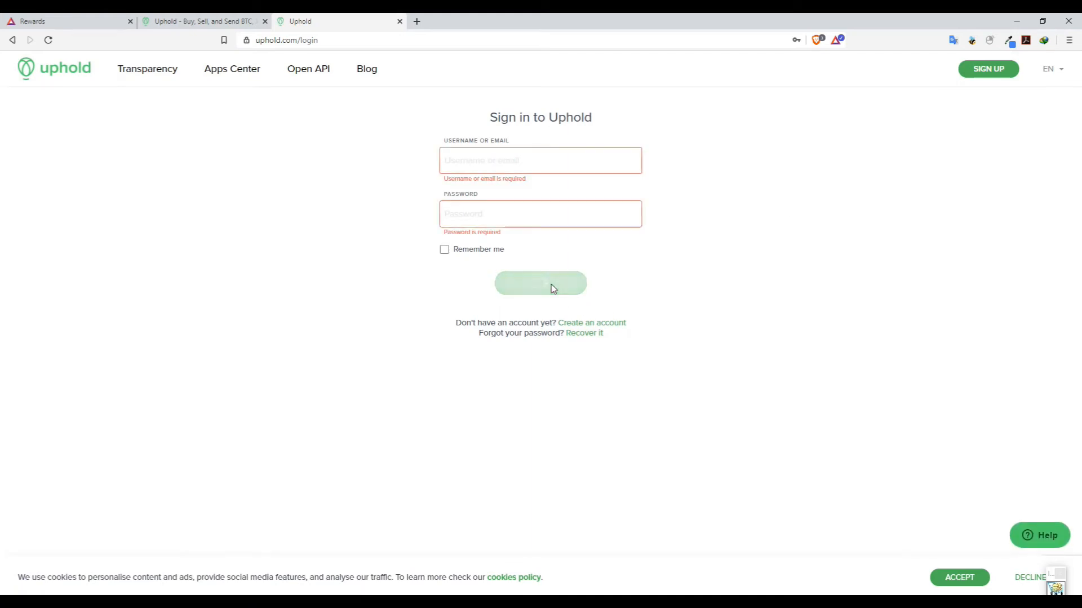
{"action": "left_click", "coordinate": [592, 327]}
Enter the sign-up email address and account password.
{"action": "left_click", "coordinate": [502, 210]}
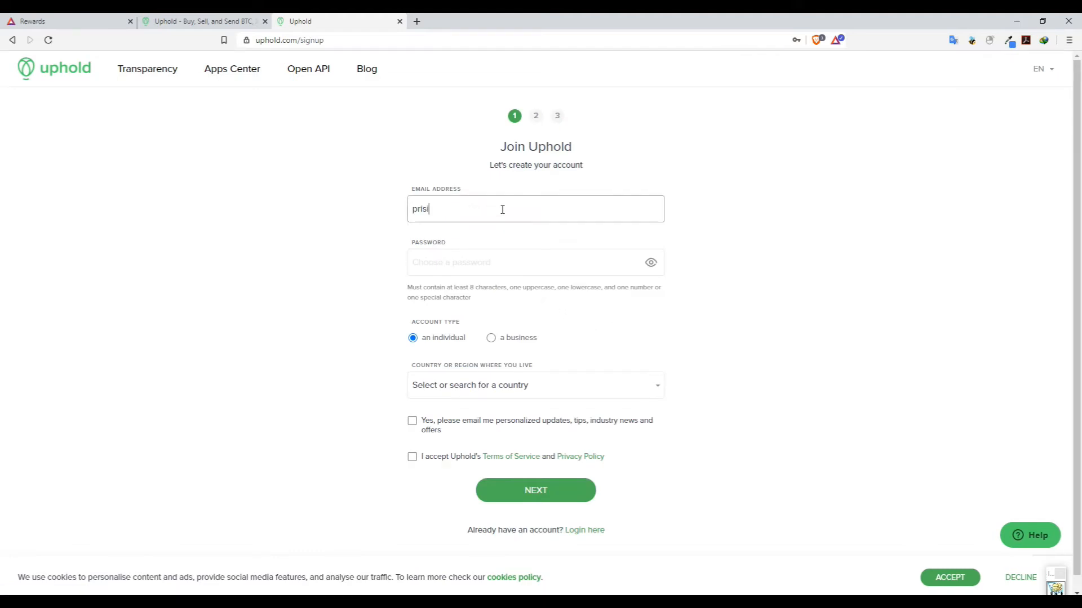
{"action": "key", "text": "Tab"}
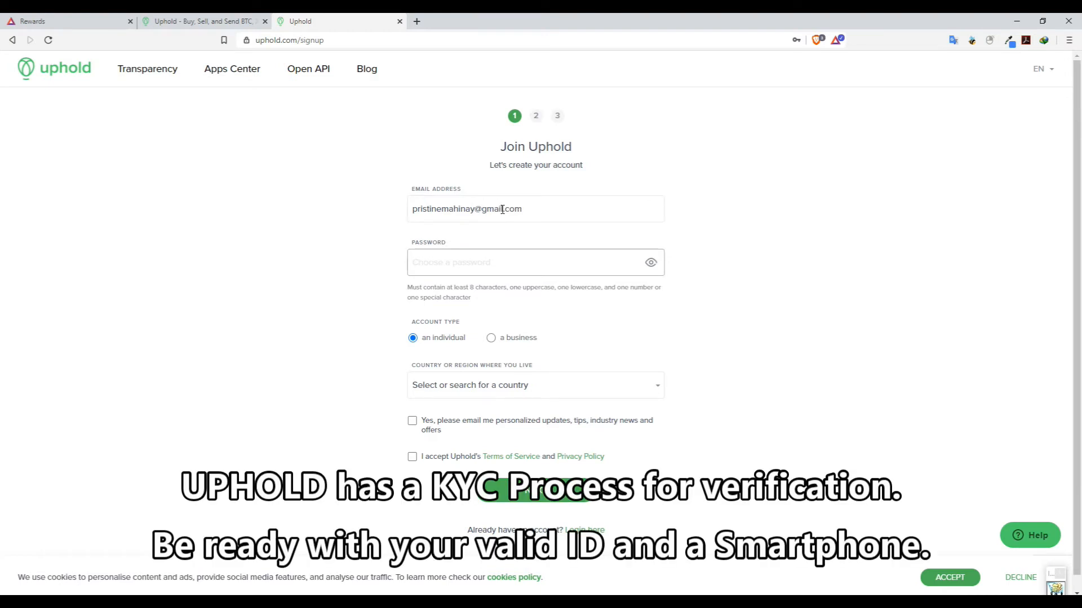
{"action": "type", "text": "Pa••••••"}
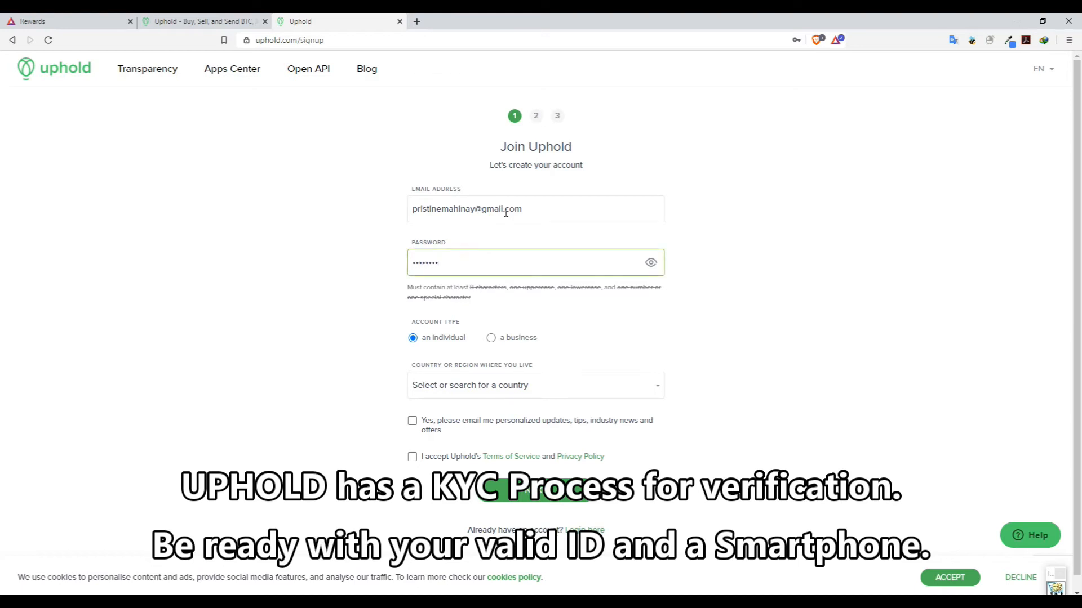
Choose Philippines and Aklan, accept the terms, and submit the first sign-up page.
{"action": "left_click", "coordinate": [503, 393]}
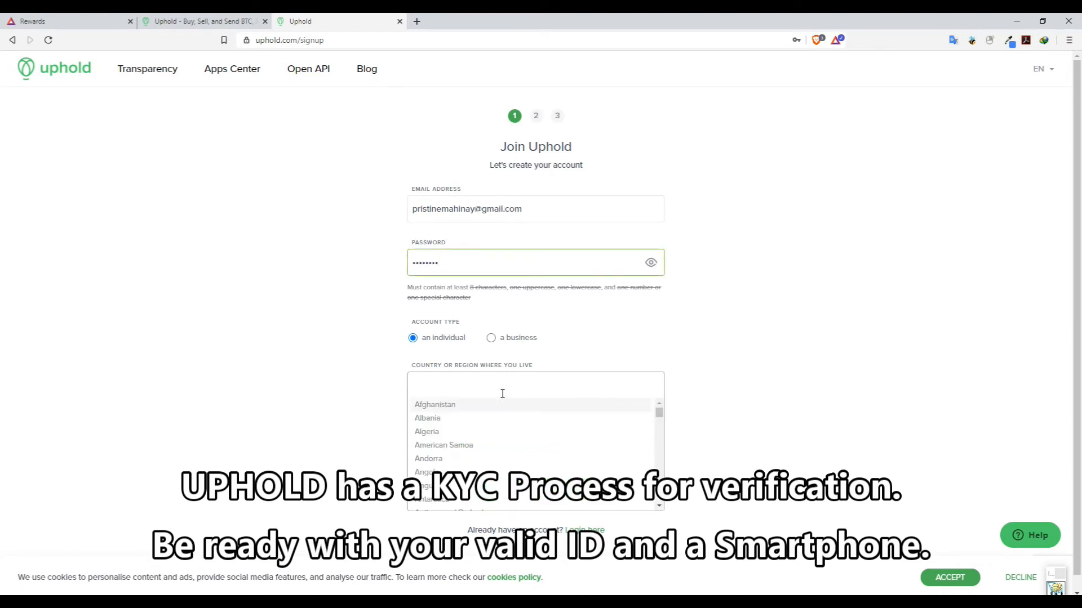
{"action": "type", "text": "phili"}
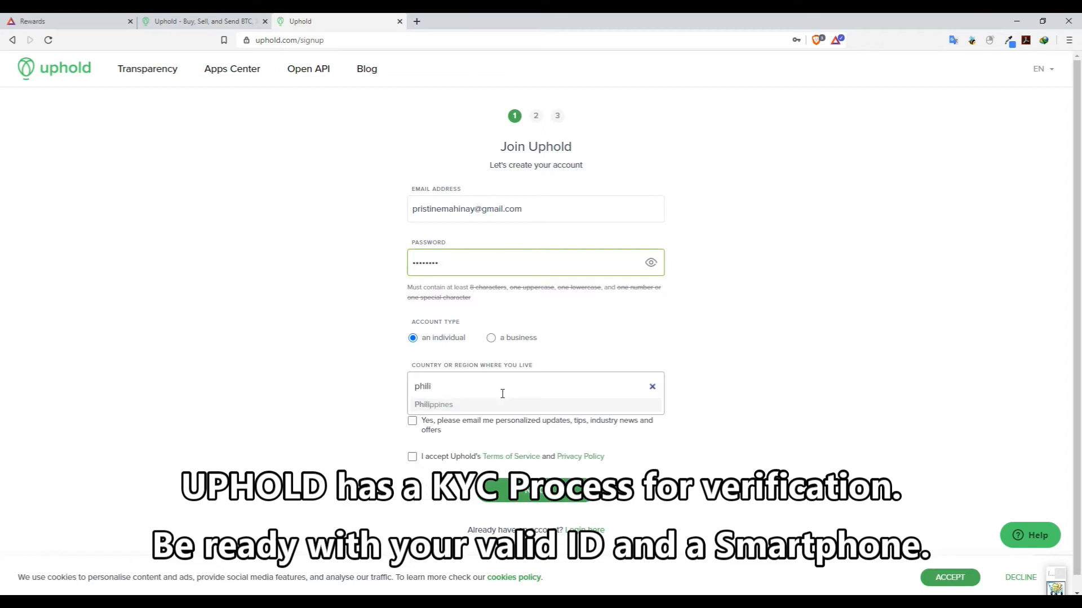
{"action": "left_click", "coordinate": [490, 405]}
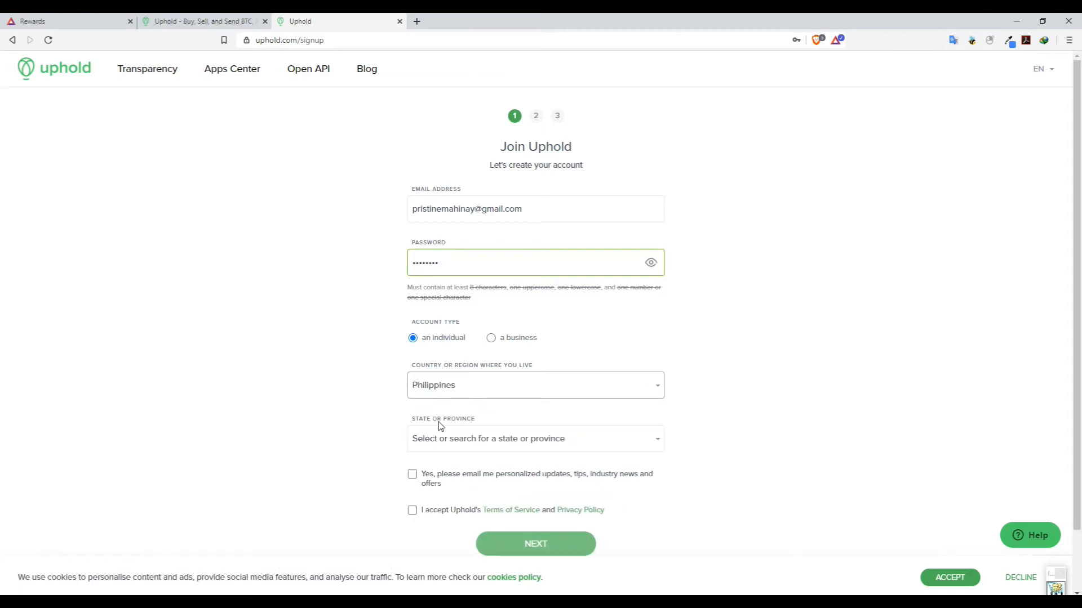
{"action": "left_click", "coordinate": [456, 449]}
{"action": "left_click", "coordinate": [449, 463]}
{"action": "scroll", "coordinate": [453, 496], "scroll_direction": "down", "scroll_amount": 1}
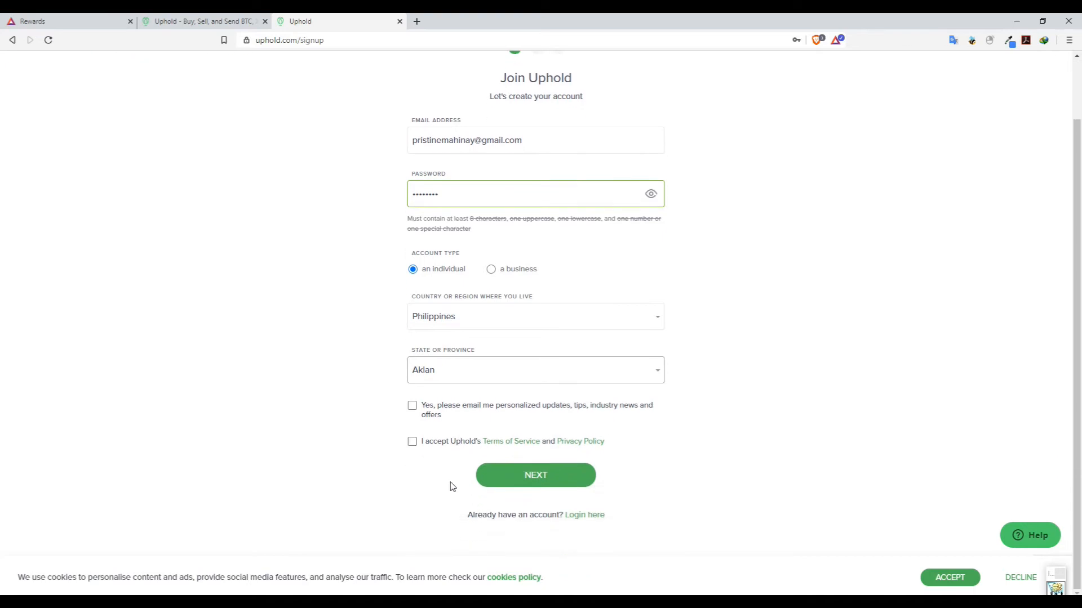
{"action": "left_click", "coordinate": [412, 442]}
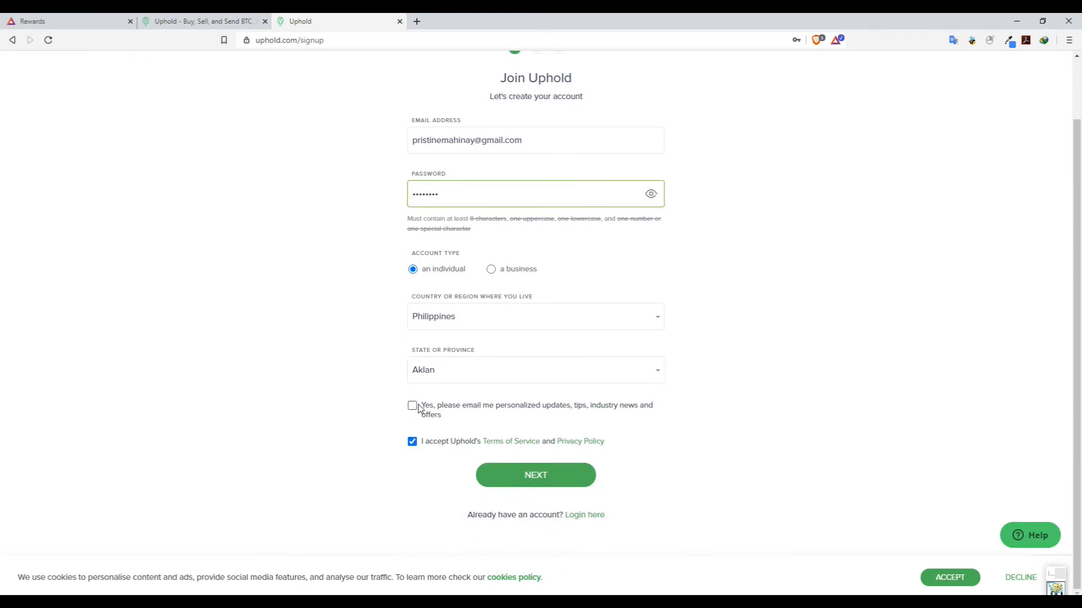
{"action": "left_click", "coordinate": [527, 485]}
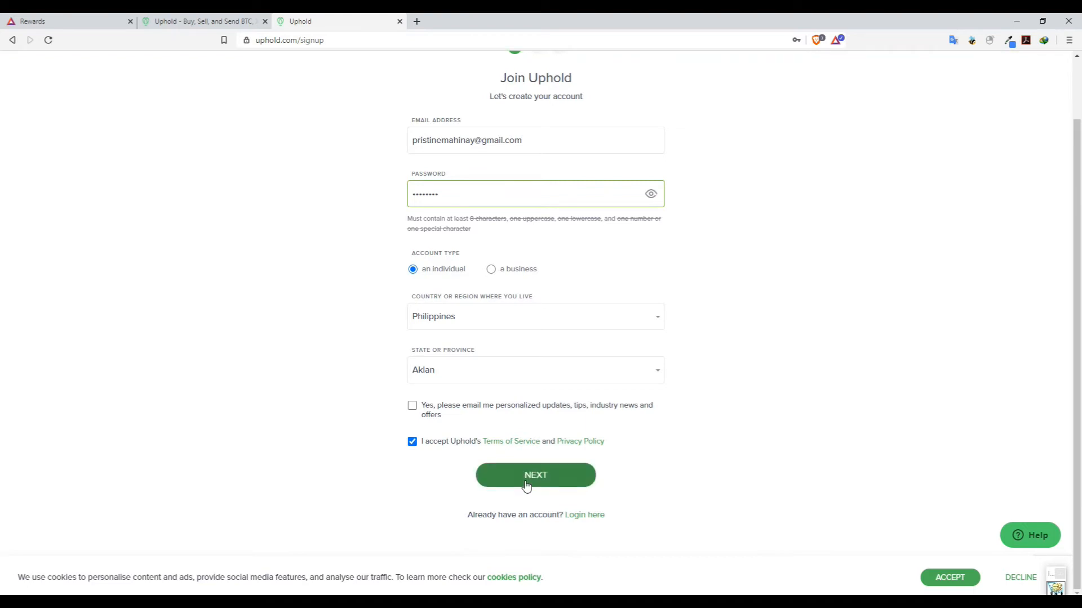
{"action": "left_click", "coordinate": [527, 484]}
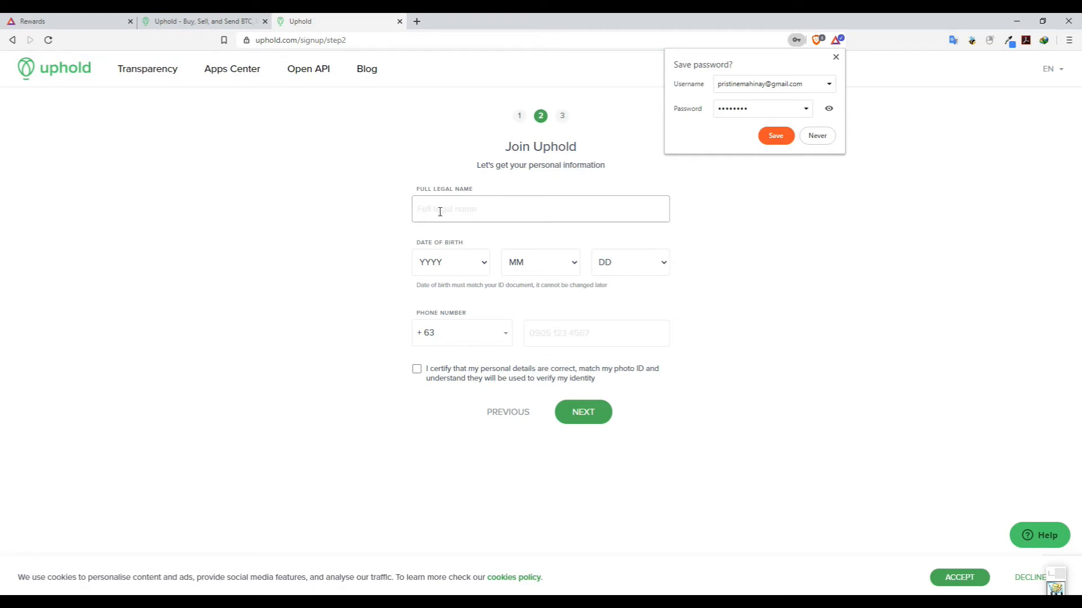
Enter the full legal name and set the birth date to 1925 / 7 / 11.
{"action": "key", "text": "Tab"}
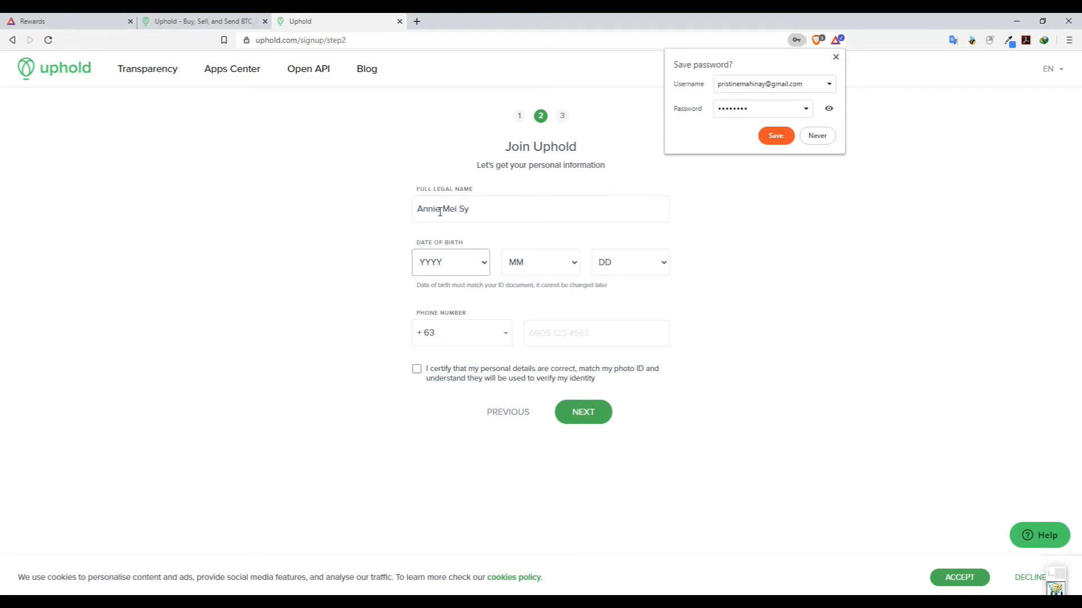
{"action": "left_click", "coordinate": [450, 264]}
{"action": "left_click", "coordinate": [445, 325]}
{"action": "left_click", "coordinate": [432, 269]}
{"action": "scroll", "coordinate": [461, 322], "scroll_direction": "down", "scroll_amount": 15}
{"action": "left_click", "coordinate": [434, 440]}
{"action": "left_click", "coordinate": [540, 262]}
{"action": "left_click", "coordinate": [524, 366]}
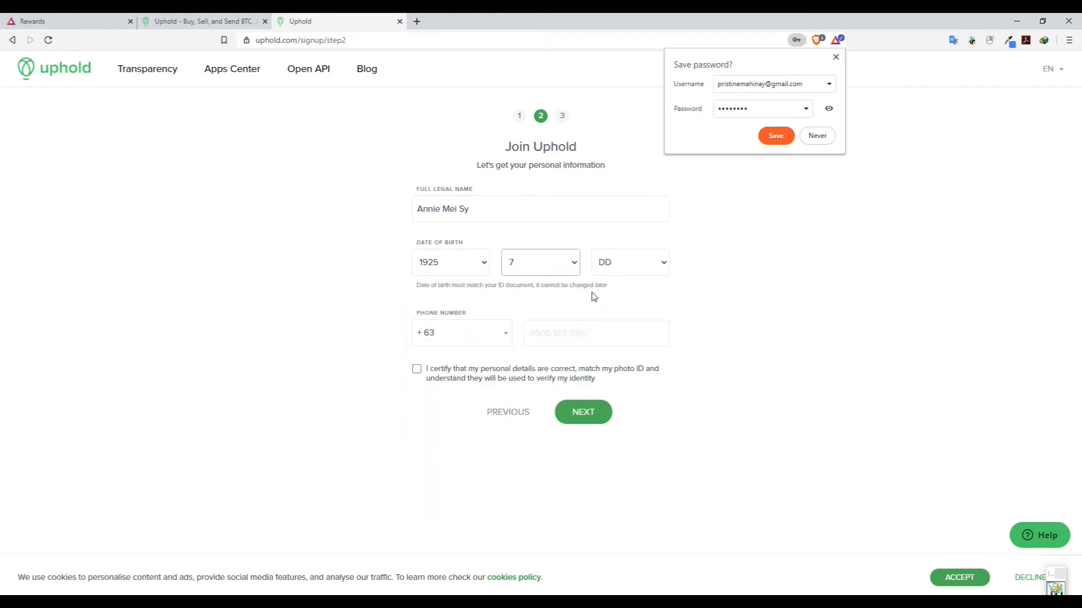
{"action": "left_click", "coordinate": [610, 268]}
{"action": "left_click", "coordinate": [620, 416]}
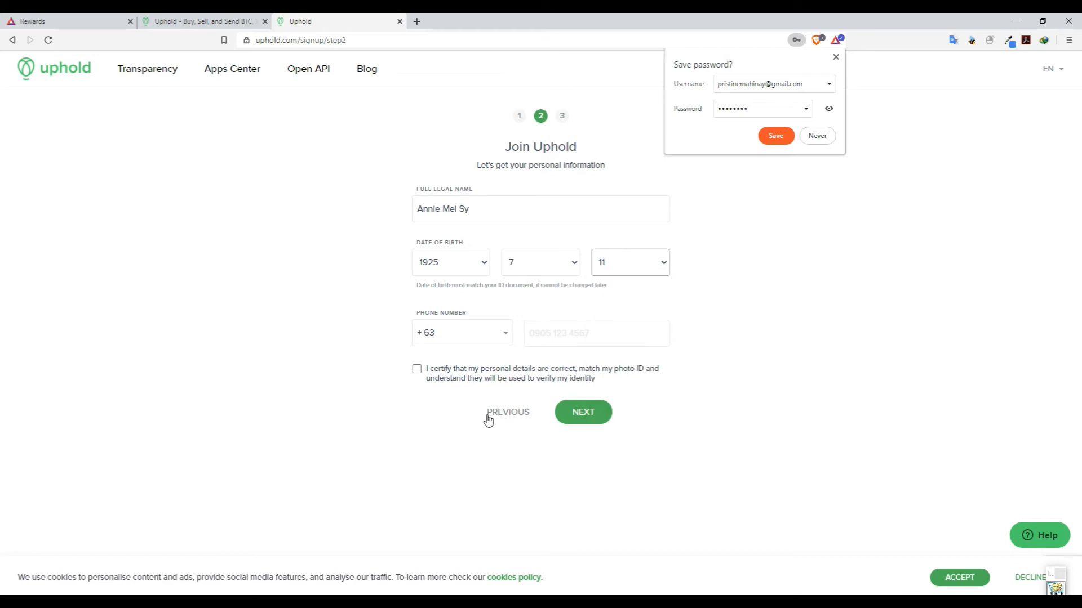
Enter the phone number, certify the details, and submit the personal information.
{"action": "left_click", "coordinate": [589, 335]}
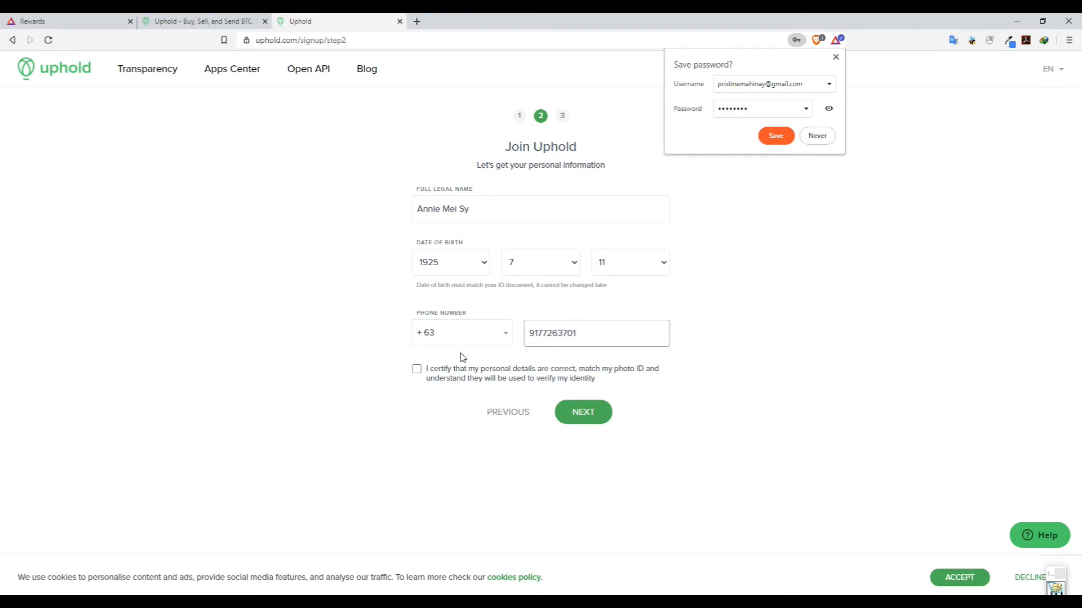
{"action": "left_click", "coordinate": [416, 369]}
{"action": "left_click", "coordinate": [589, 414]}
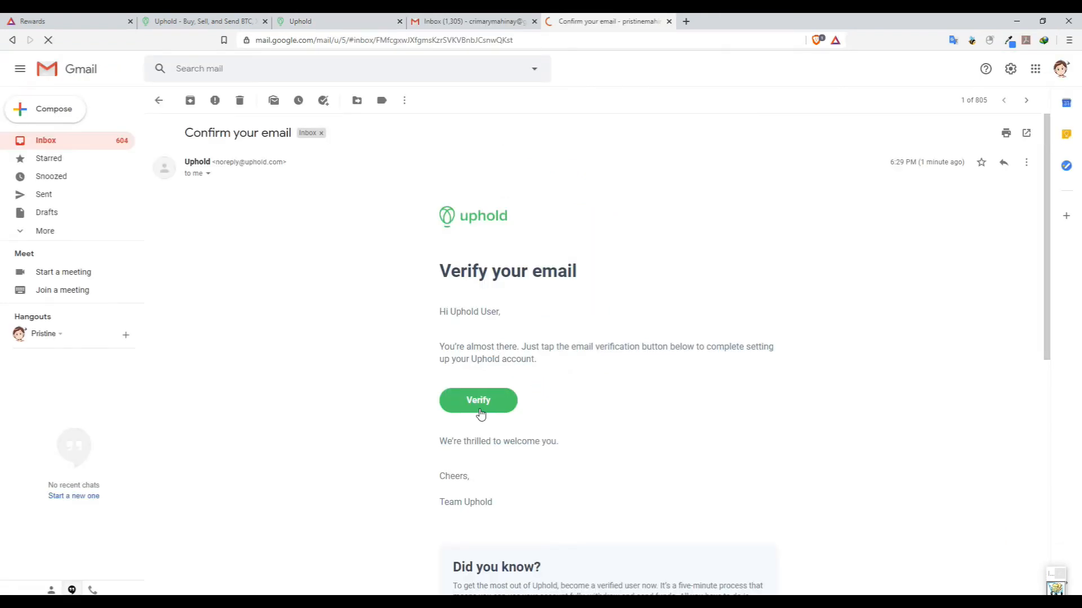
Verify the email from the inbox and dismiss the Start using Uphold welcome pop-up.
{"action": "left_click", "coordinate": [479, 401]}
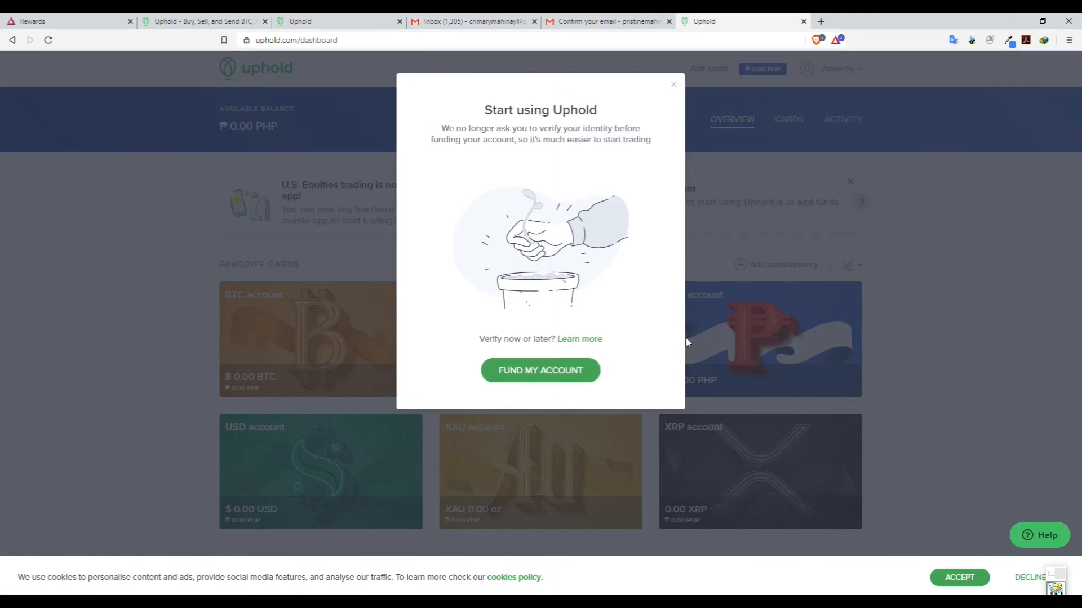
{"action": "left_click", "coordinate": [673, 85]}
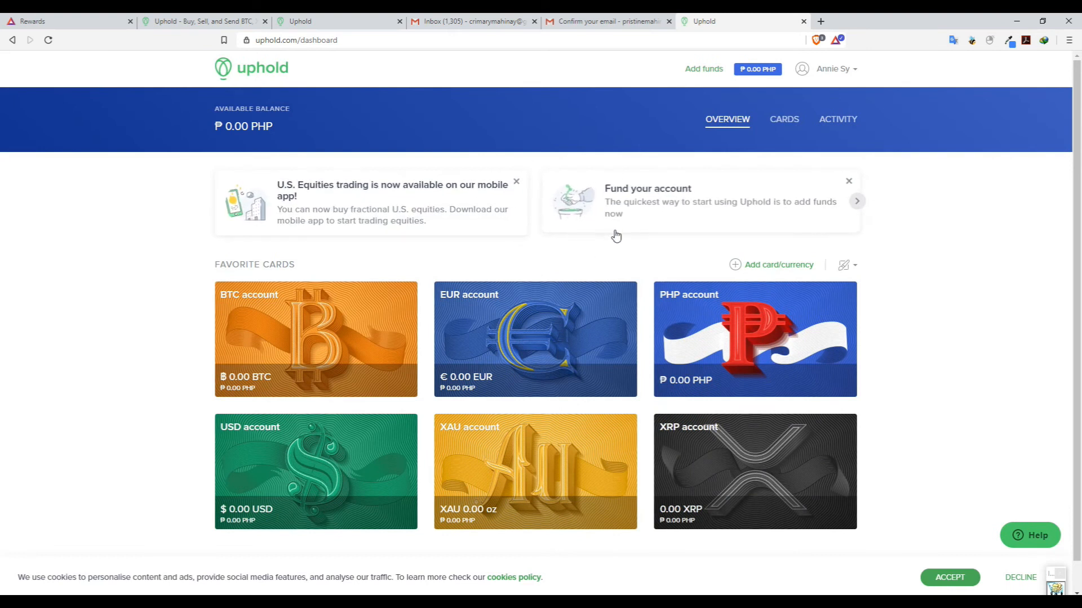
{"action": "scroll", "coordinate": [615, 236], "scroll_direction": "down", "scroll_amount": 1}
{"action": "scroll", "coordinate": [616, 236], "scroll_direction": "up", "scroll_amount": 1}
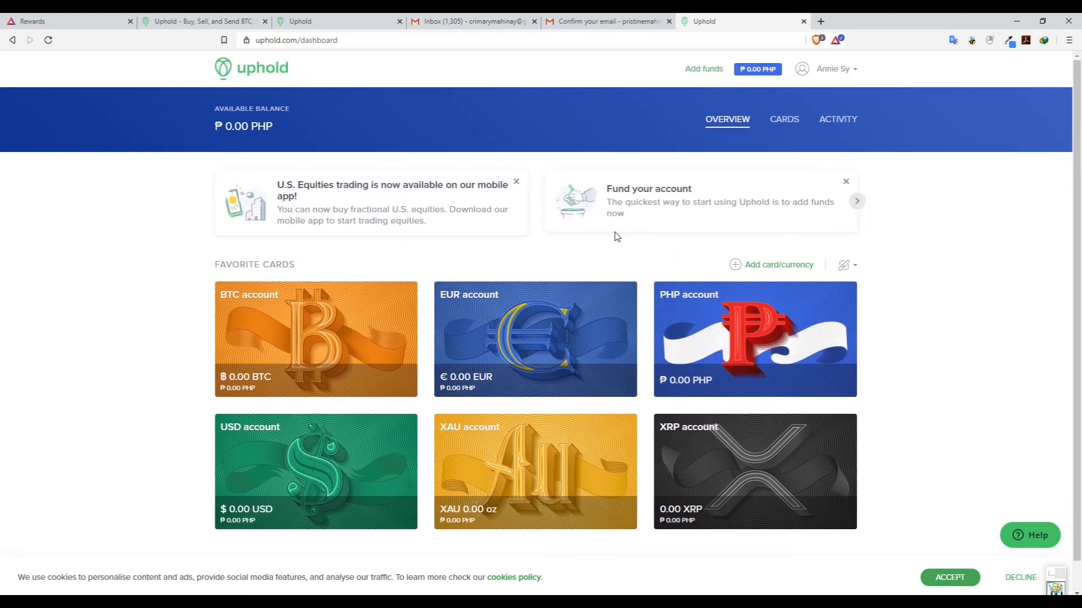
{"action": "scroll", "coordinate": [616, 236], "scroll_direction": "down", "scroll_amount": 1}
{"action": "scroll", "coordinate": [616, 236], "scroll_direction": "up", "scroll_amount": 1}
{"action": "scroll", "coordinate": [616, 236], "scroll_direction": "down", "scroll_amount": 1}
{"action": "scroll", "coordinate": [616, 236], "scroll_direction": "up", "scroll_amount": 1}
{"action": "scroll", "coordinate": [615, 235], "scroll_direction": "down", "scroll_amount": 1}
{"action": "scroll", "coordinate": [615, 236], "scroll_direction": "up", "scroll_amount": 1}
Check the Brave Rewards panel, then return to the Uphold landing page tab.
{"action": "left_click", "coordinate": [836, 43]}
{"action": "left_click", "coordinate": [836, 42]}
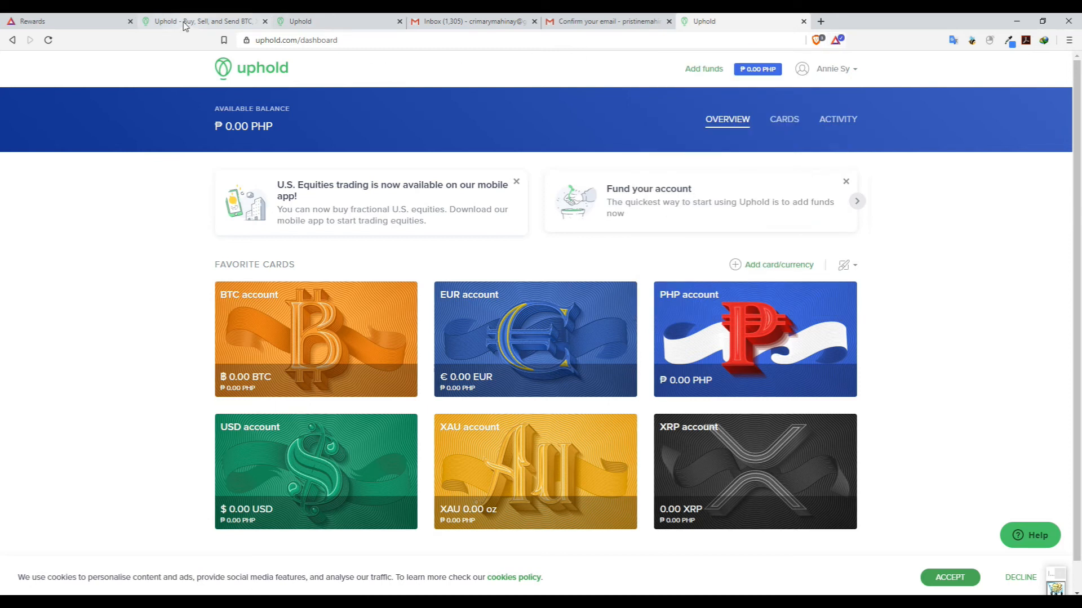
{"action": "left_click", "coordinate": [185, 26]}
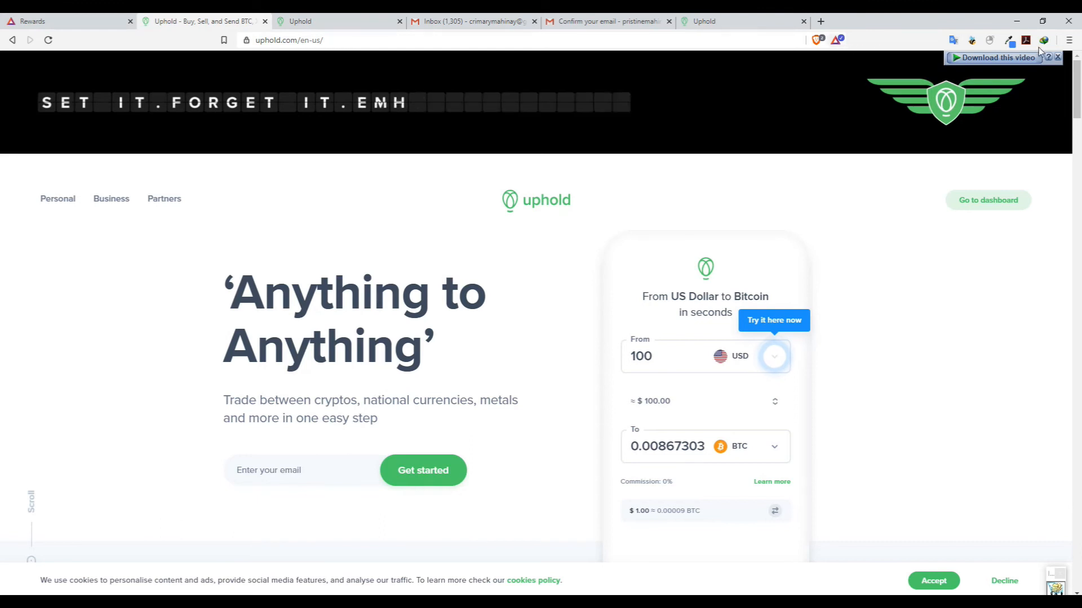
From the Brave Rewards page, start wallet verification and log in to Uphold.
{"action": "left_click", "coordinate": [1068, 40]}
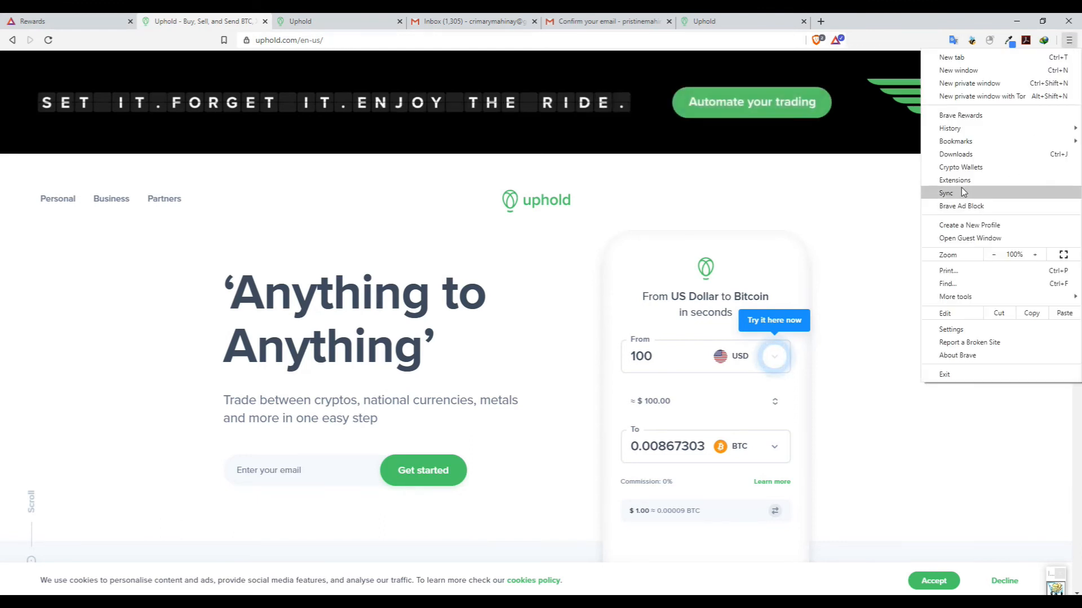
{"action": "left_click", "coordinate": [961, 115]}
{"action": "left_click", "coordinate": [646, 125]}
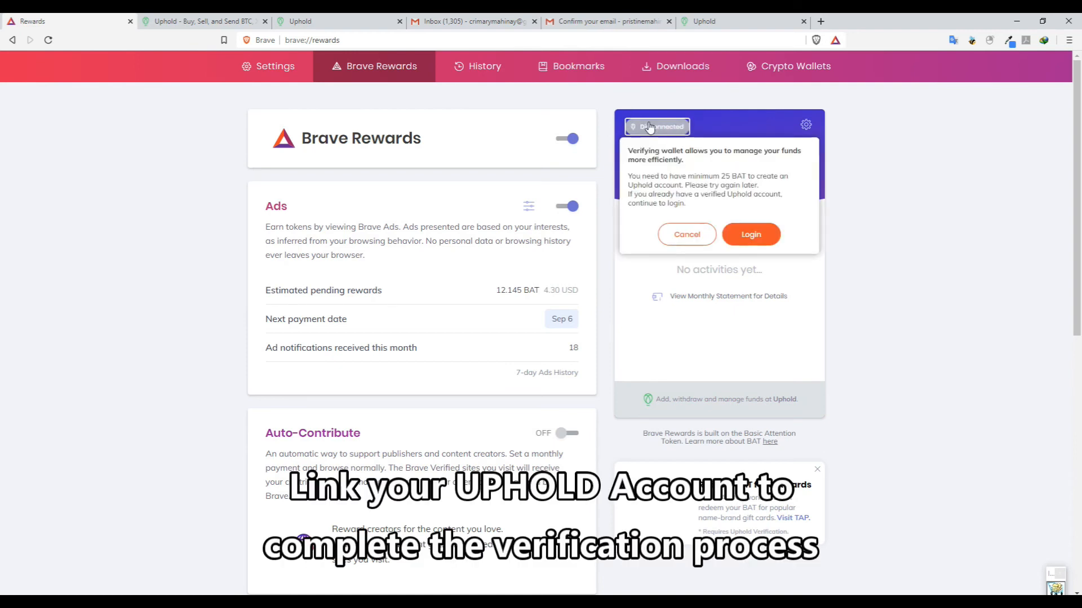
{"action": "left_click", "coordinate": [755, 238]}
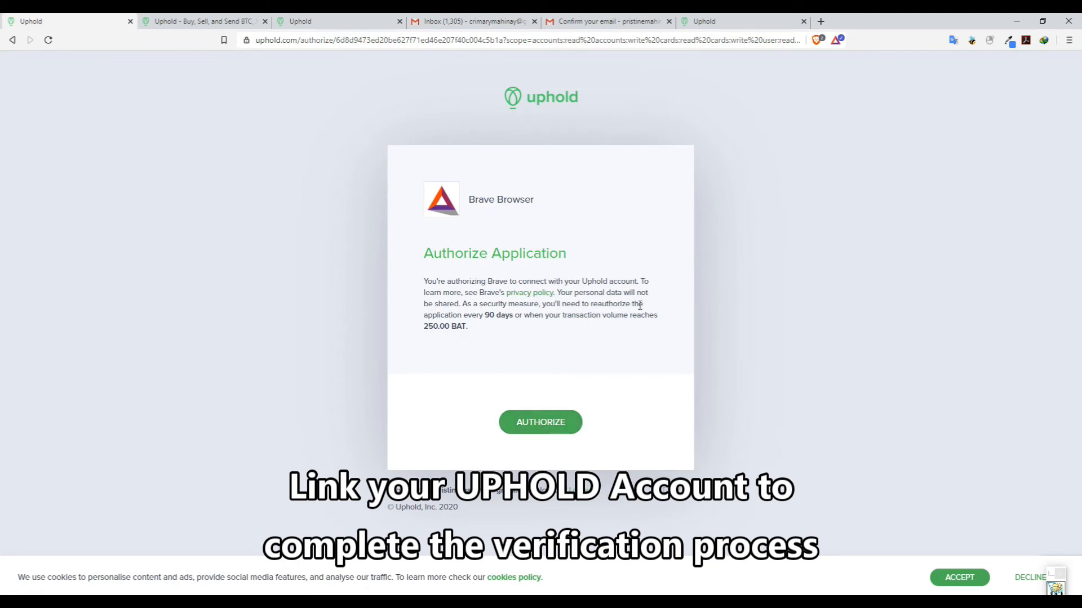
Authorize Brave to connect to the Uphold account.
{"action": "left_click", "coordinate": [529, 426]}
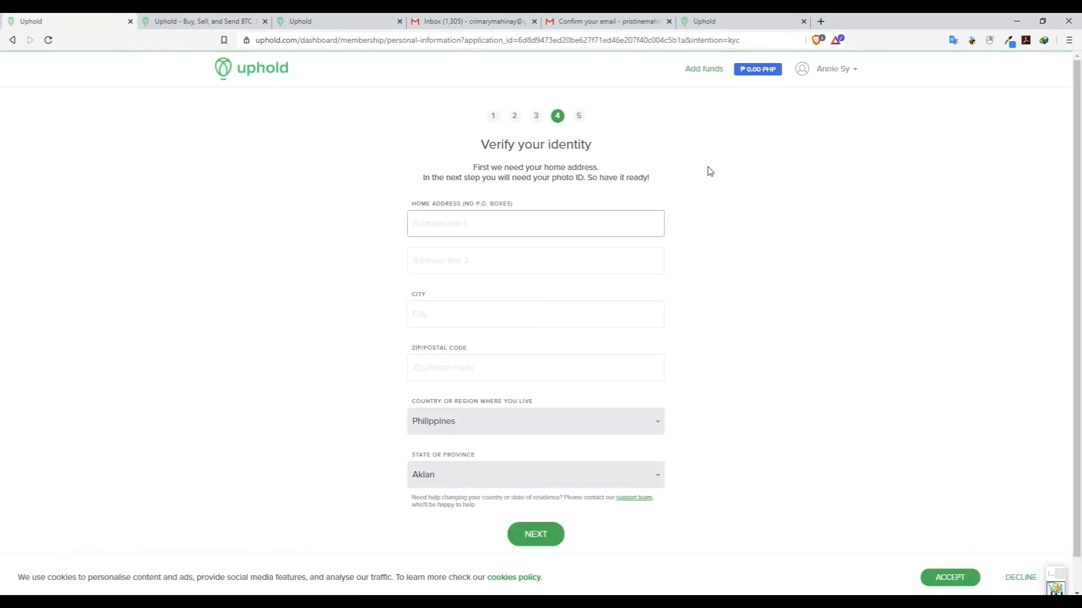
{"action": "scroll", "coordinate": [610, 152], "scroll_direction": "down", "scroll_amount": 1}
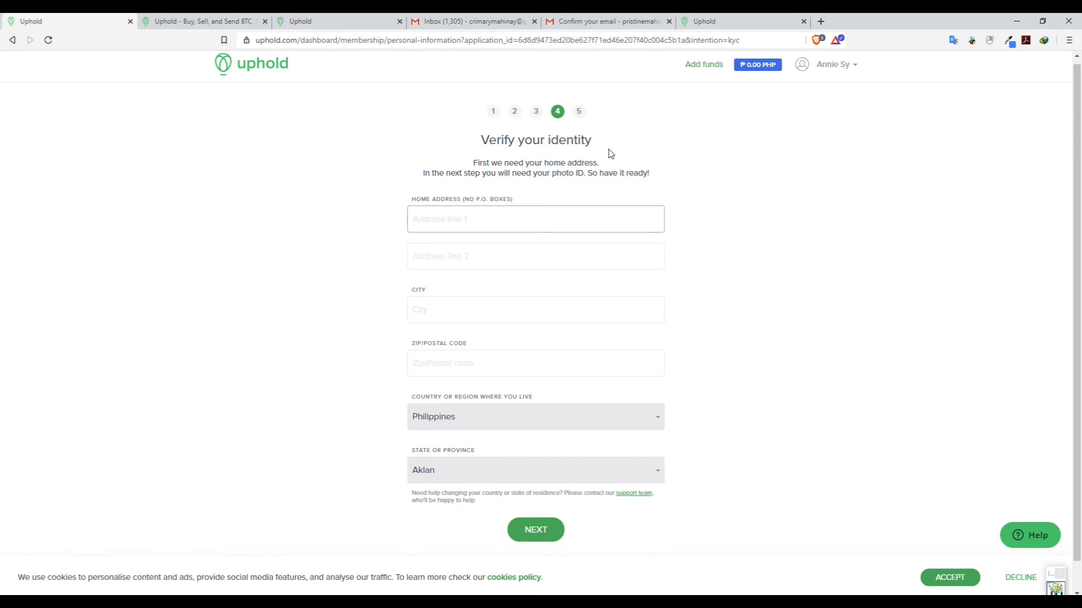
{"action": "scroll", "coordinate": [563, 146], "scroll_direction": "up", "scroll_amount": 1}
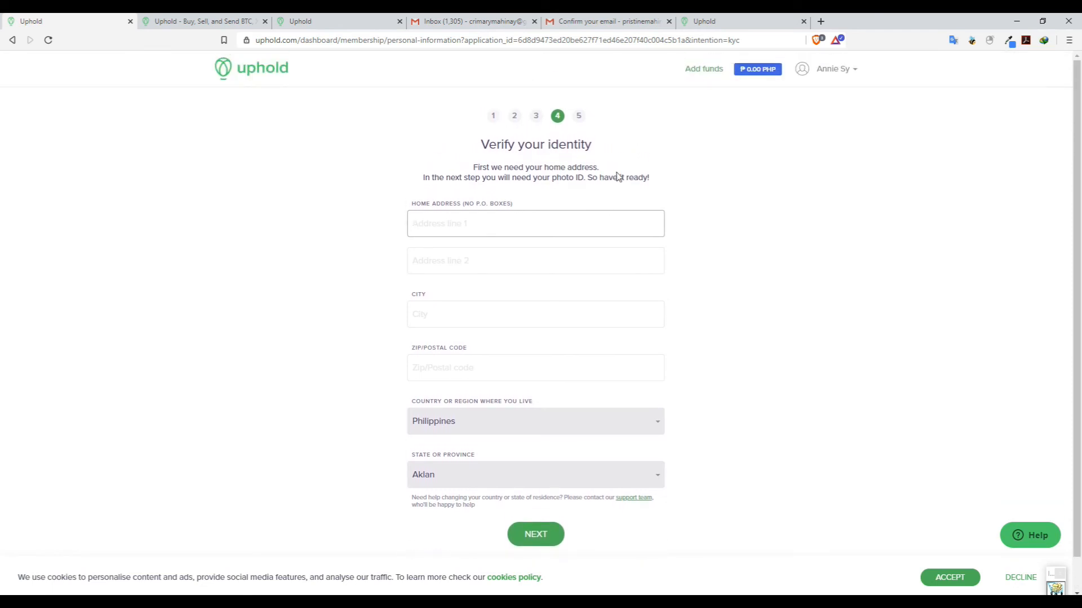
{"action": "scroll", "coordinate": [606, 196], "scroll_direction": "down", "scroll_amount": 1}
{"action": "scroll", "coordinate": [599, 186], "scroll_direction": "up", "scroll_amount": 1}
{"action": "scroll", "coordinate": [600, 186], "scroll_direction": "down", "scroll_amount": 1}
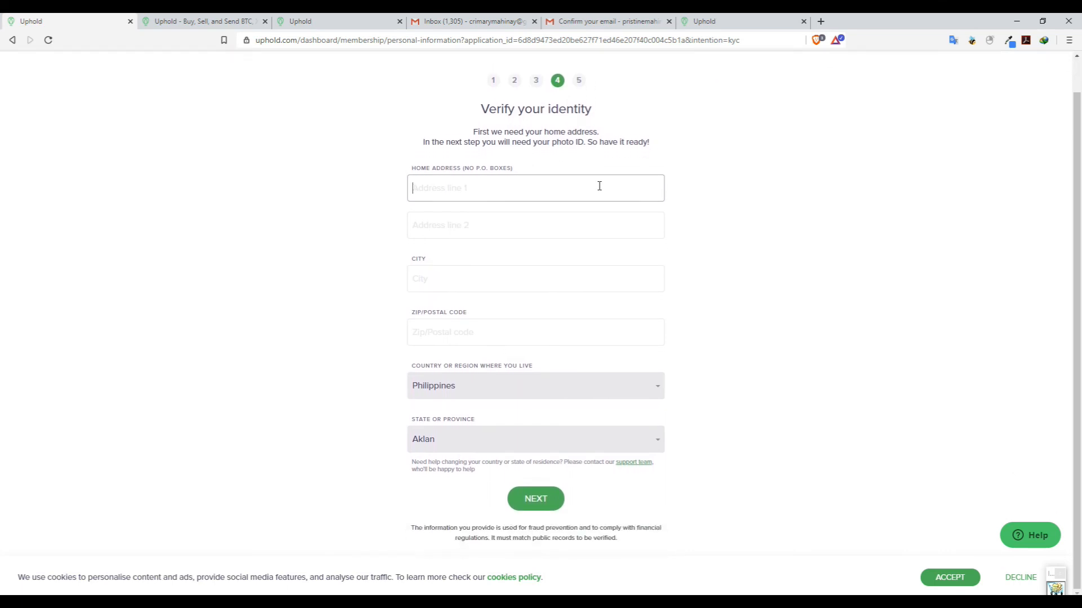
Enter the home address line, city and postal code, and submit the address step.
{"action": "type", "text": "An"}
{"action": "key", "text": "Tab"}
{"action": "key", "text": "Tab"}
{"action": "type", "text": "A"}
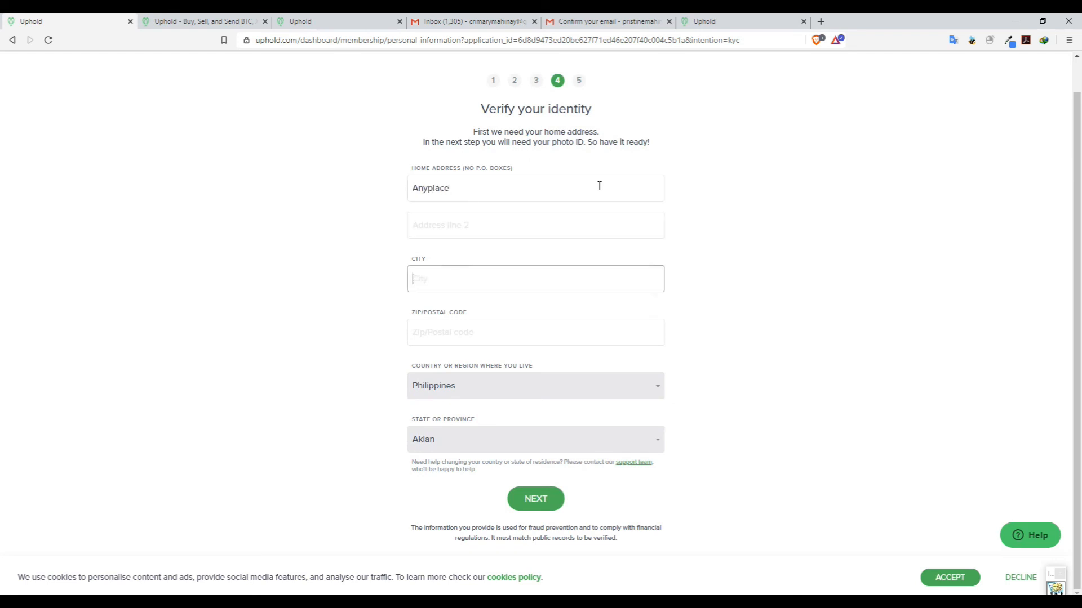
{"action": "key", "text": "Tab"}
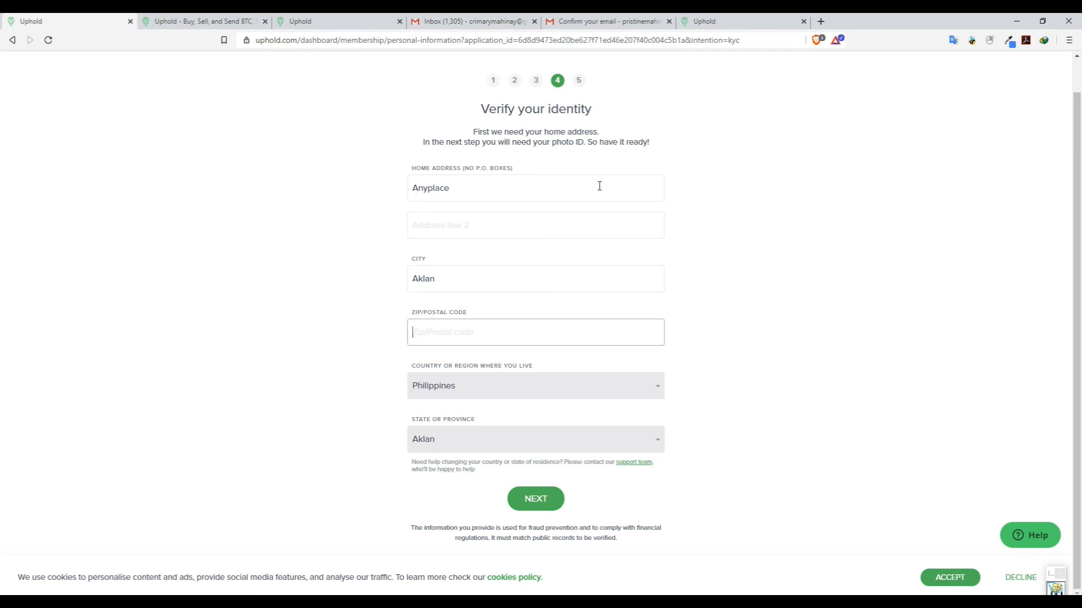
{"action": "left_click", "coordinate": [552, 504]}
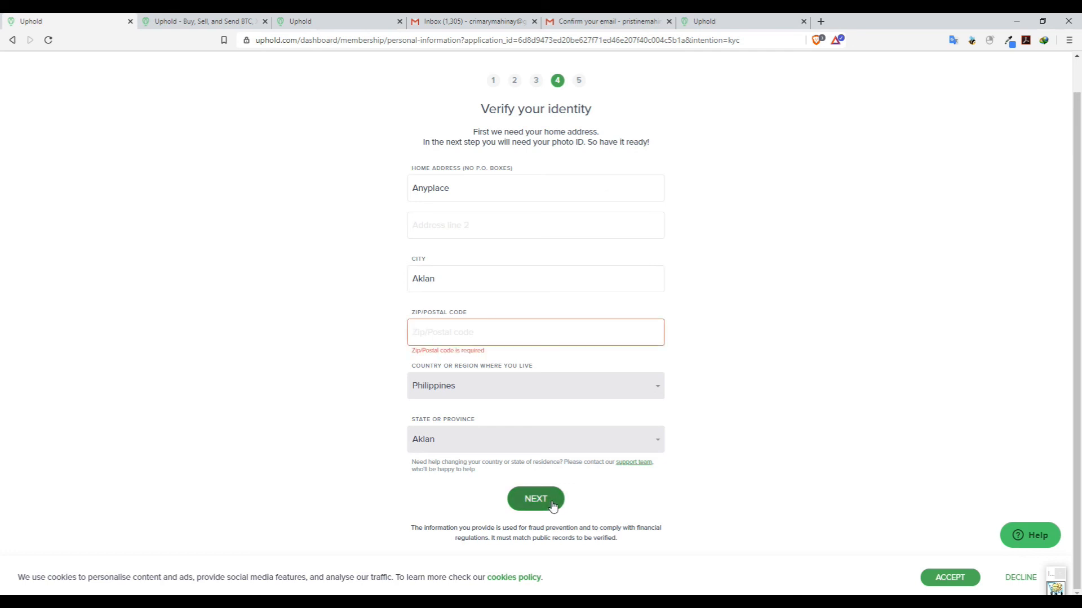
{"action": "left_click", "coordinate": [522, 336]}
{"action": "type", "text": "6"}
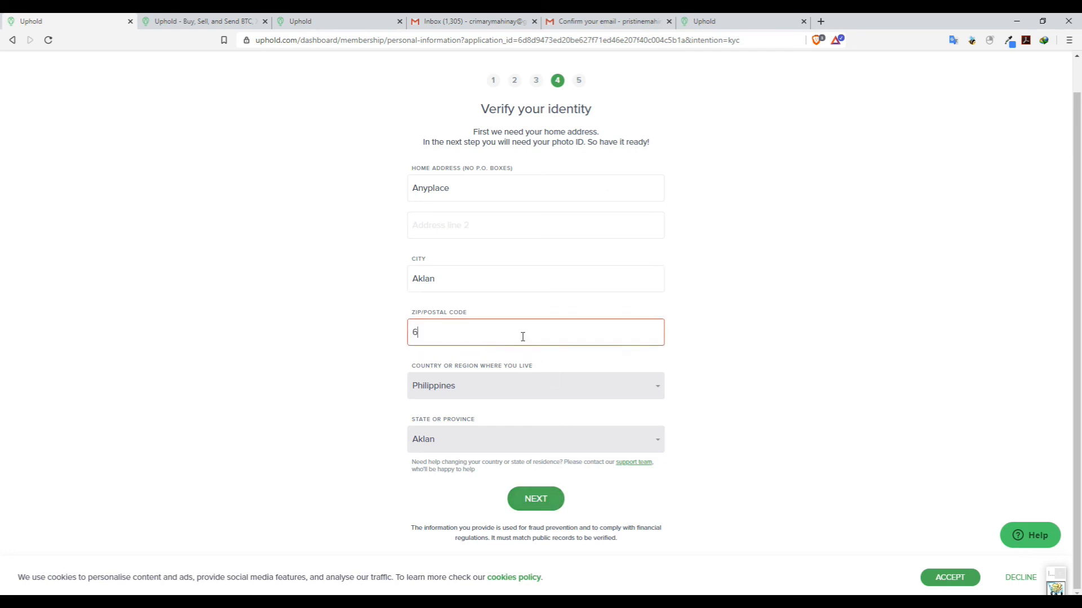
{"action": "key", "text": "BackSpace"}
{"action": "type", "text": "512"}
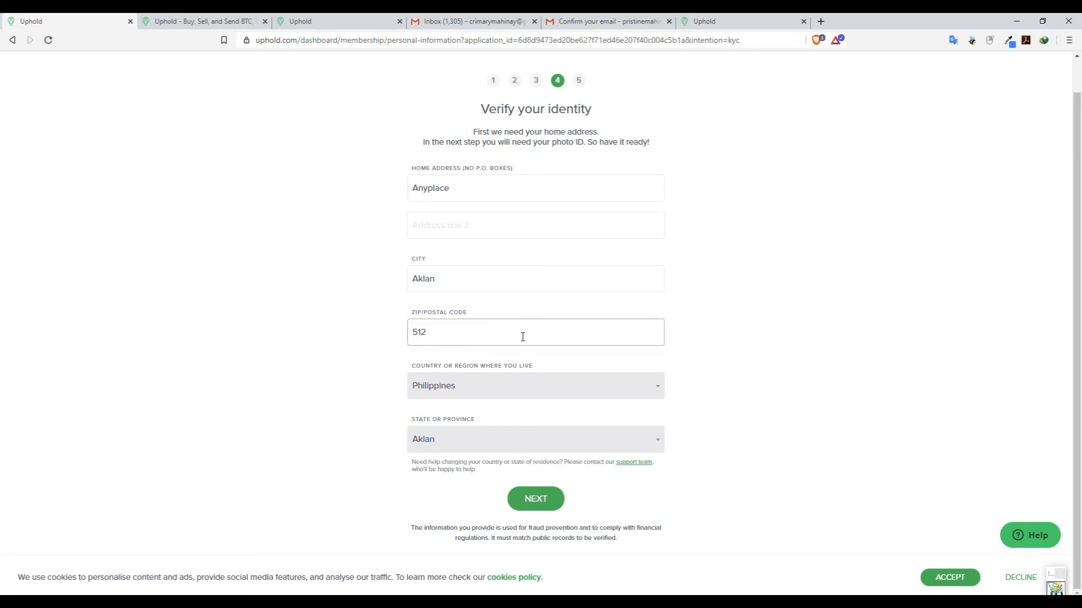
{"action": "left_click", "coordinate": [562, 508]}
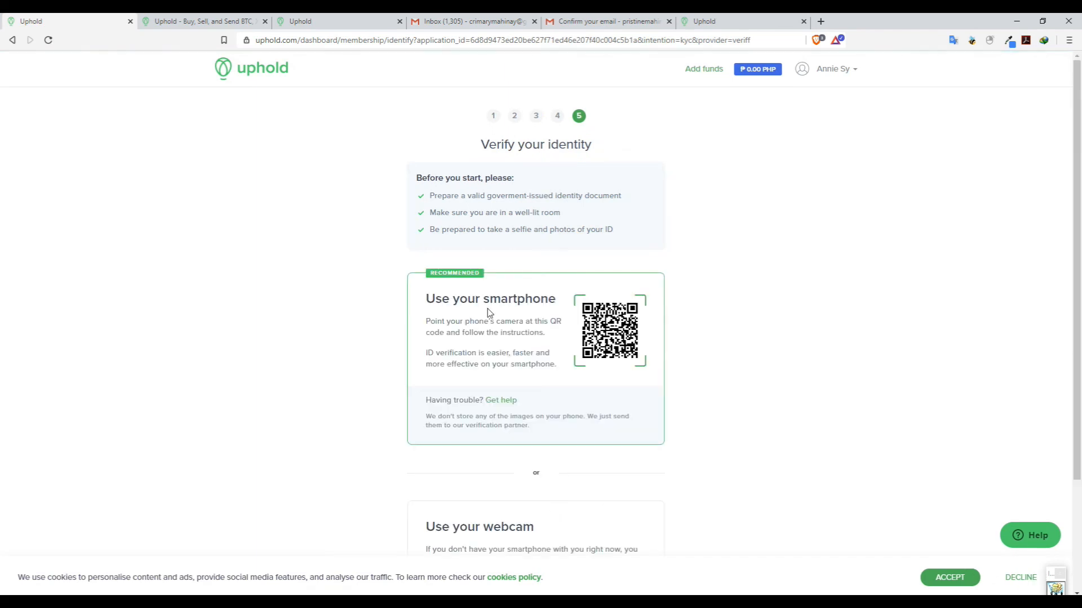
{"action": "scroll", "coordinate": [579, 350], "scroll_direction": "down", "scroll_amount": 2}
{"action": "scroll", "coordinate": [579, 351], "scroll_direction": "up", "scroll_amount": 2}
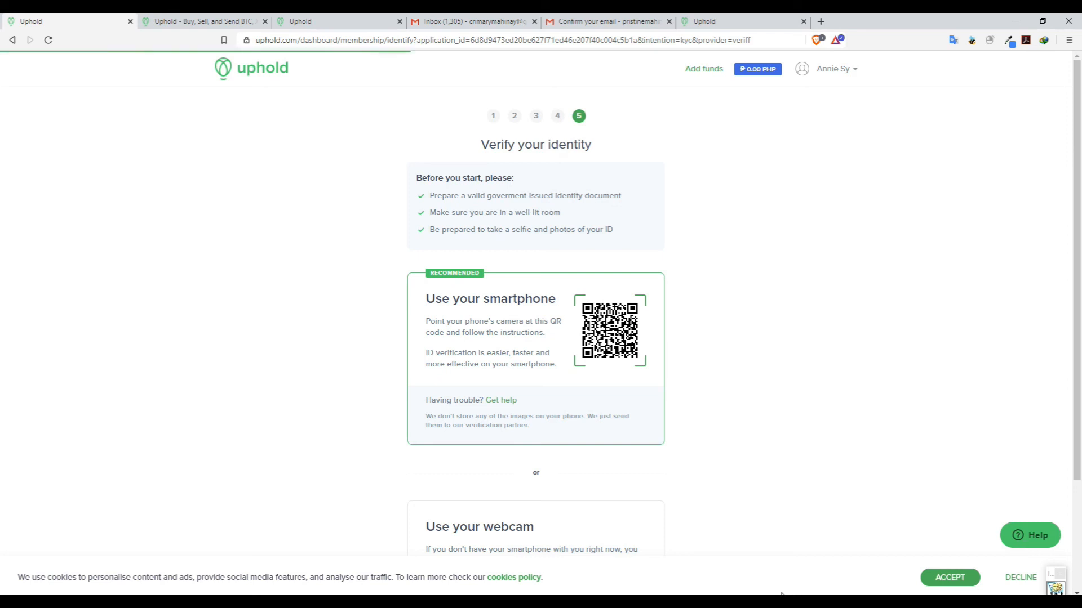
{"action": "left_click", "coordinate": [835, 42]}
{"action": "left_click", "coordinate": [834, 43]}
{"action": "left_click", "coordinate": [834, 43]}
{"action": "left_click", "coordinate": [834, 43]}
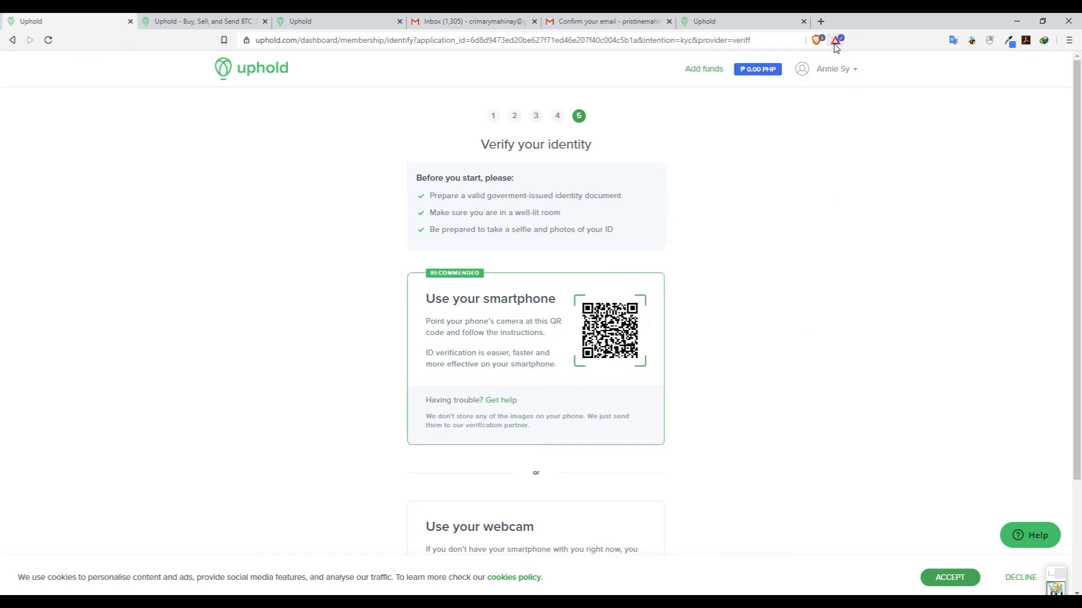